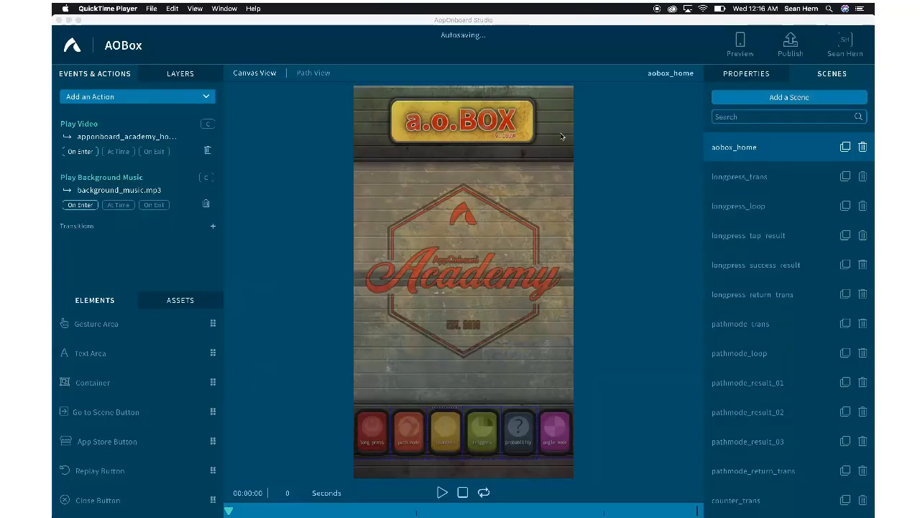
Search the scene list for "counter" and open the counter_trans scene.
left_click(748, 119)
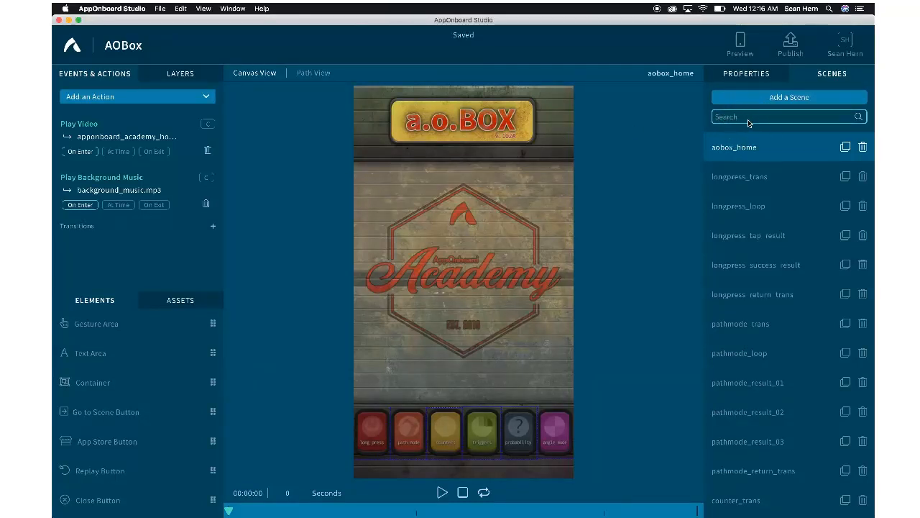
type("counter")
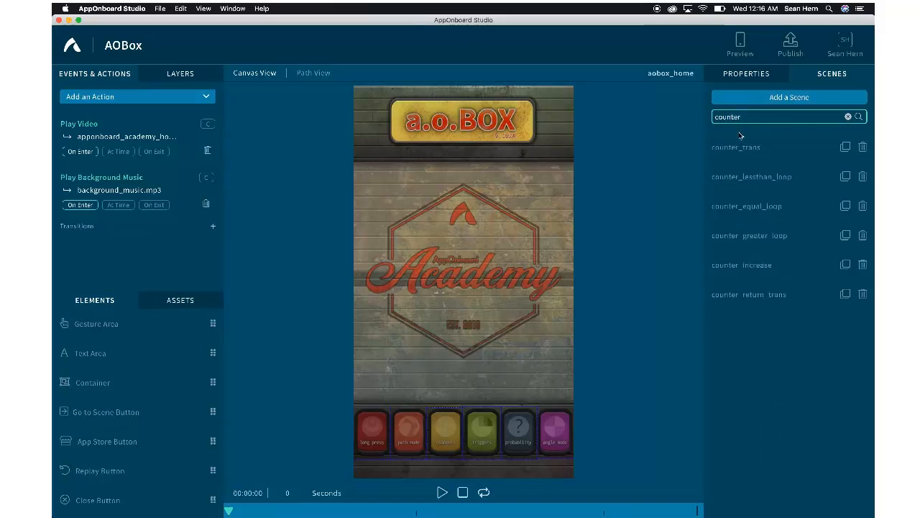
left_click(740, 150)
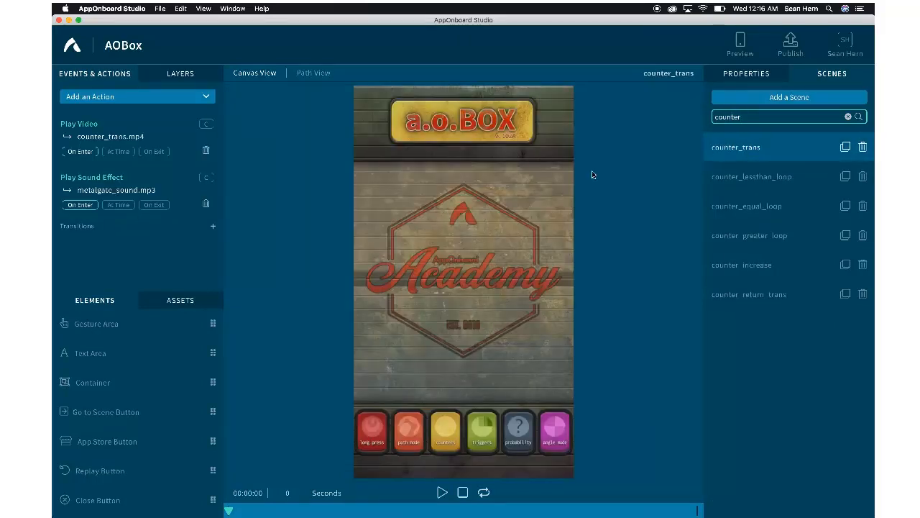
Add a transition to counter_trans that moves to the counter_lessthan_loop scene after the counter_trans.mp4 video.
left_click(213, 228)
left_click(214, 227)
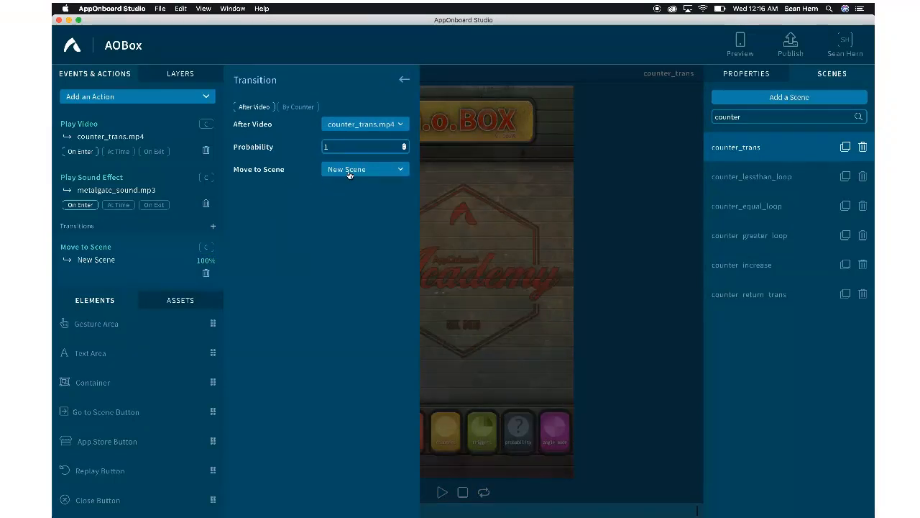
left_click(348, 171)
type("c")
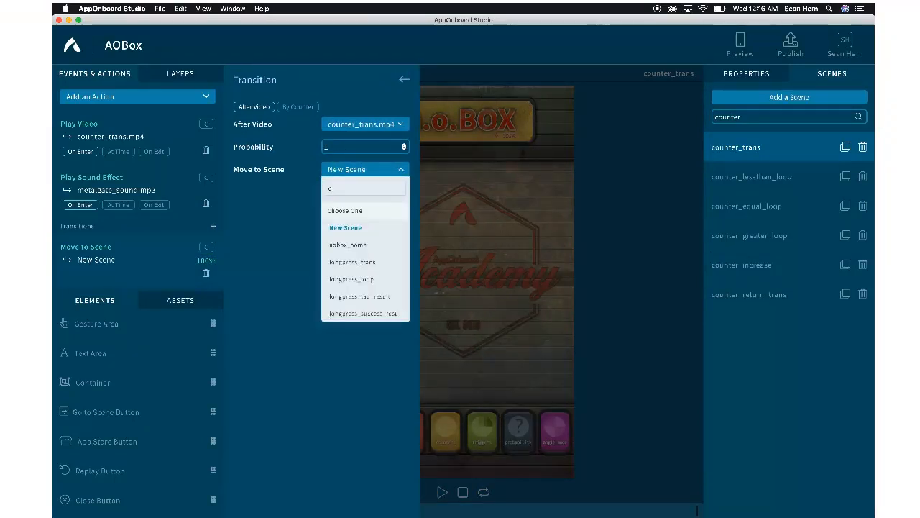
type("ounter")
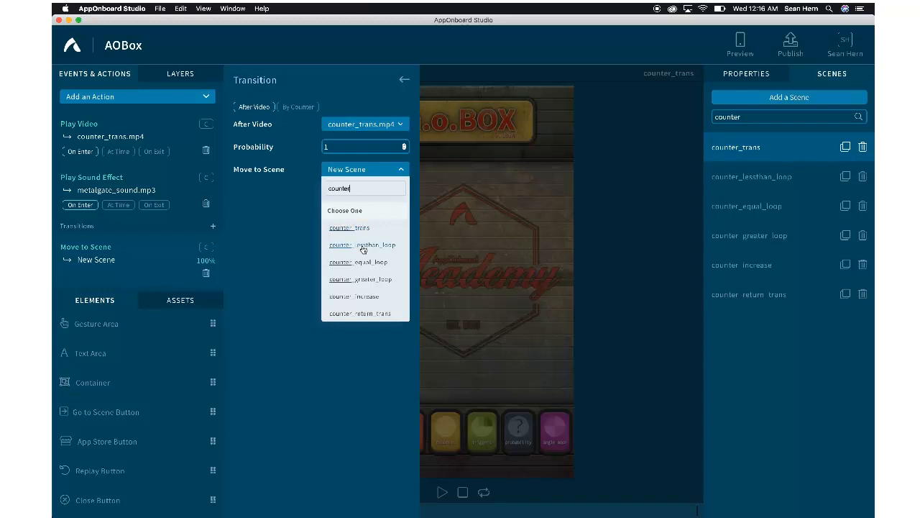
left_click(363, 245)
left_click(404, 80)
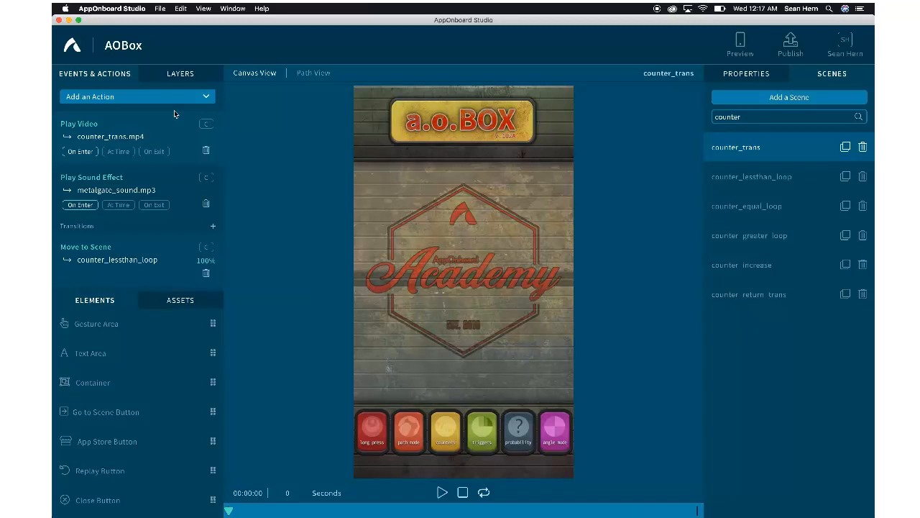
Add a Set Counter action to counter_trans, using a new counter named counter_mode.
left_click(168, 99)
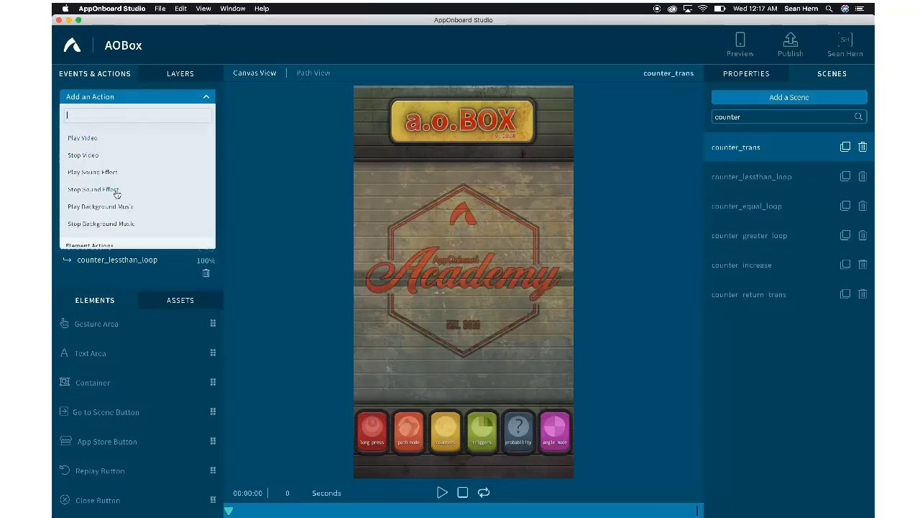
scroll(117, 189, "down", 4)
scroll(117, 194, "down", 2)
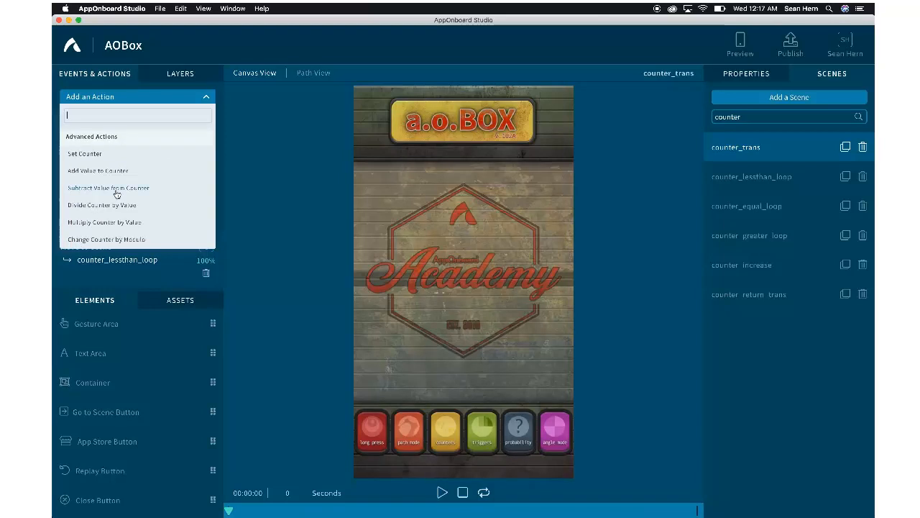
left_click(91, 155)
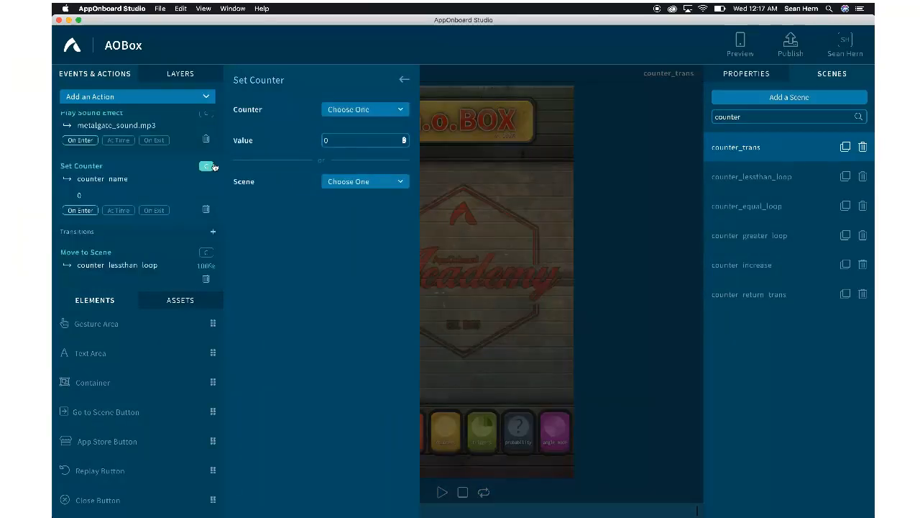
left_click(341, 119)
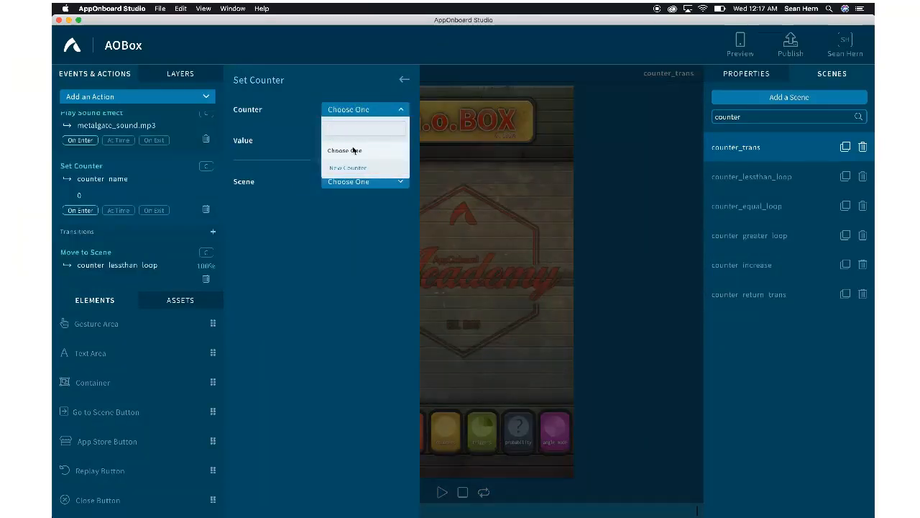
left_click(354, 170)
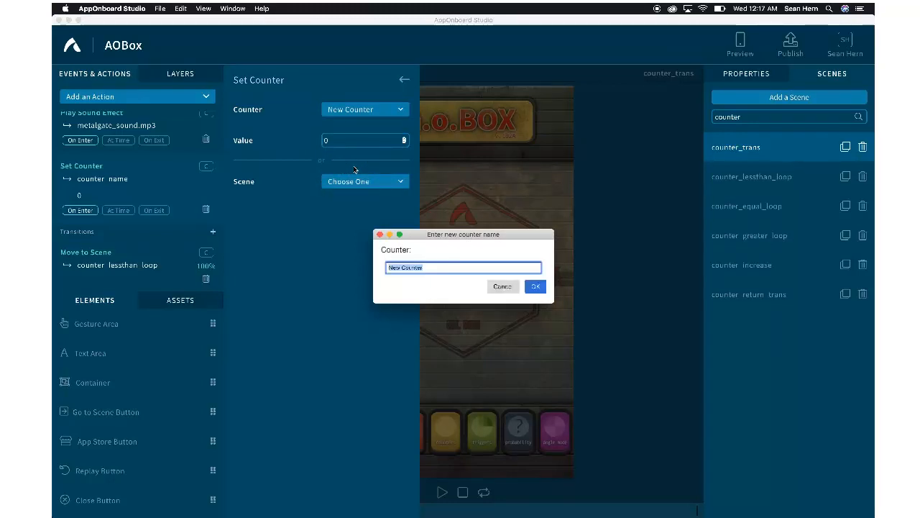
type("counter_mode")
left_click(538, 288)
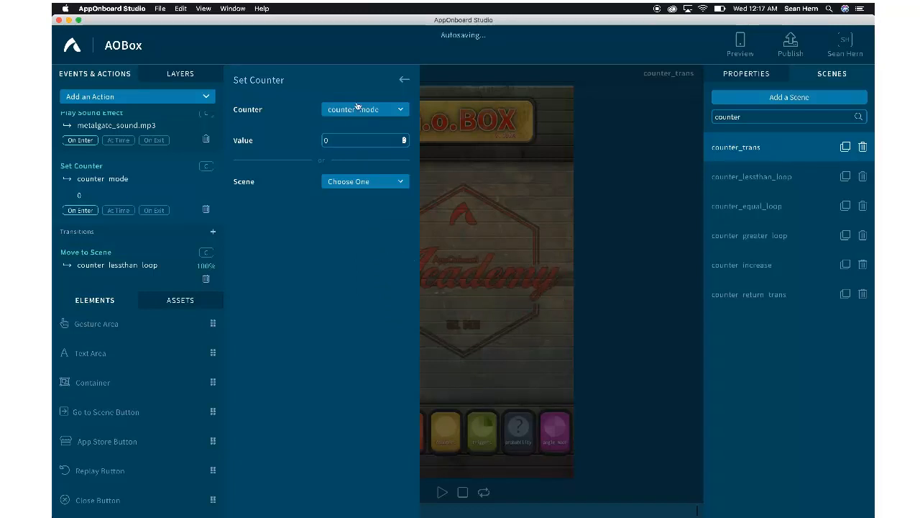
left_click(403, 81)
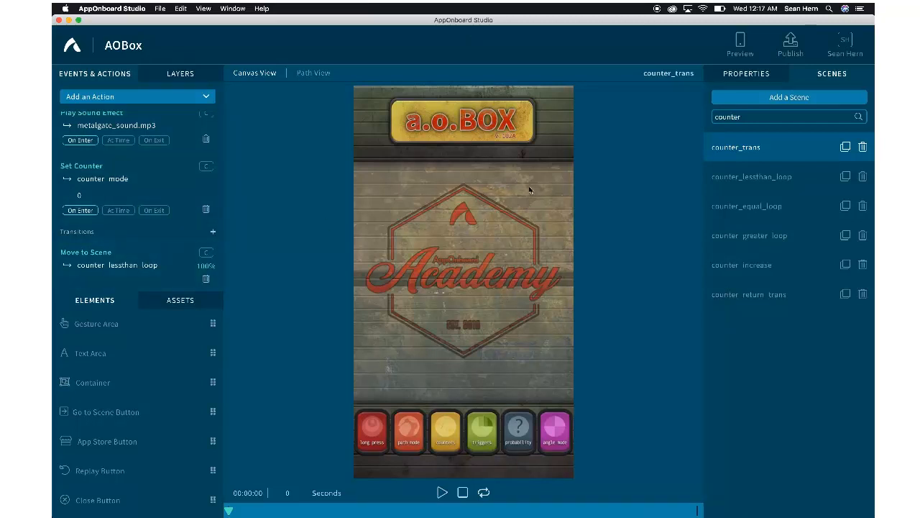
In the counter_lessthan_loop scene, place a Go to Scene Button over the red button, sized about 0.26 by 0.16 relative.
left_click(745, 187)
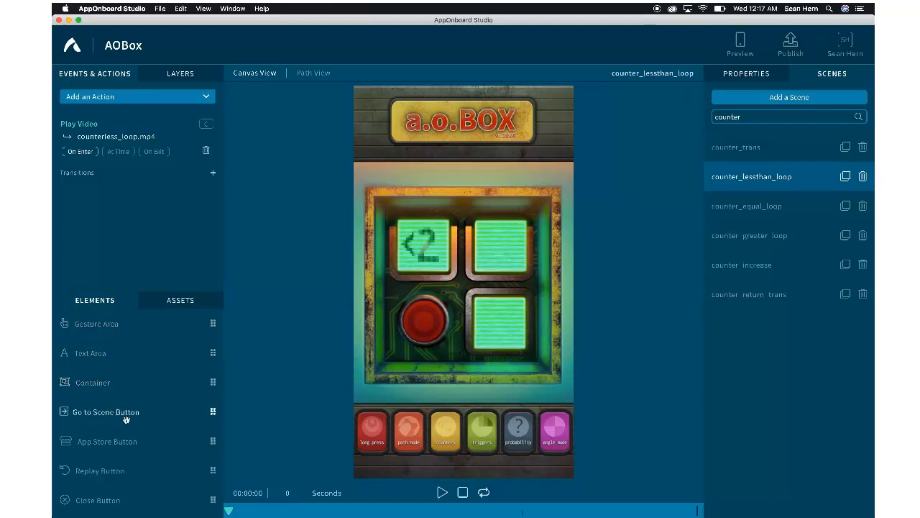
left_click_drag(125, 420, 425, 325)
left_click(432, 314)
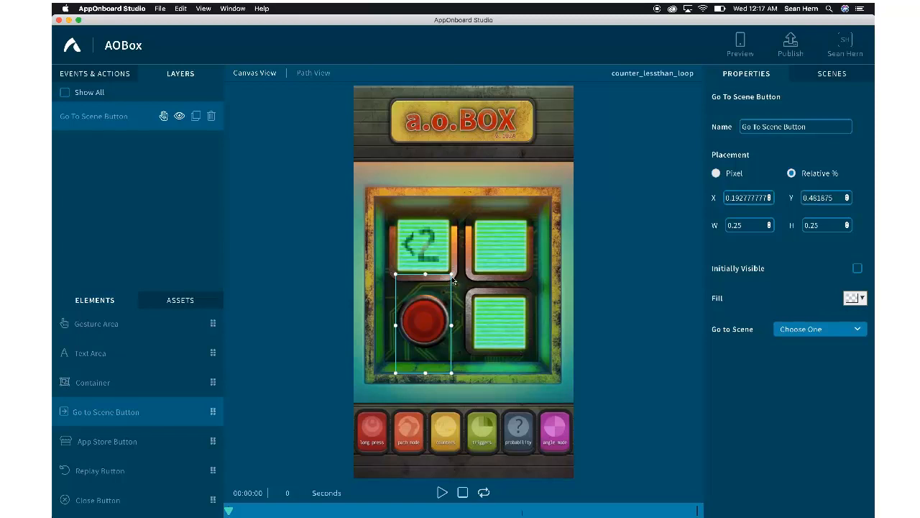
left_click_drag(452, 274, 457, 288)
left_click_drag(457, 375, 455, 354)
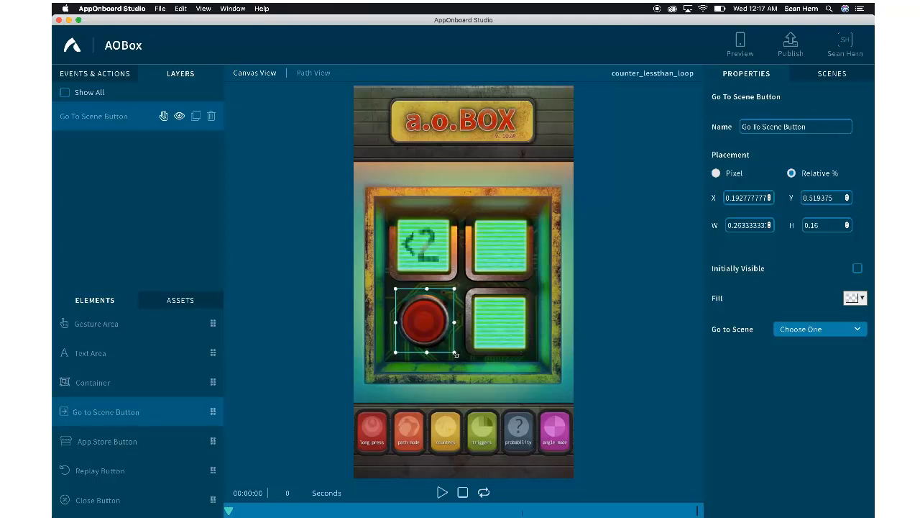
Name the new Go to Scene Button counter_increase_button and set its target scene to counter_increase.
left_click(819, 126)
key("super+a")
type("cou")
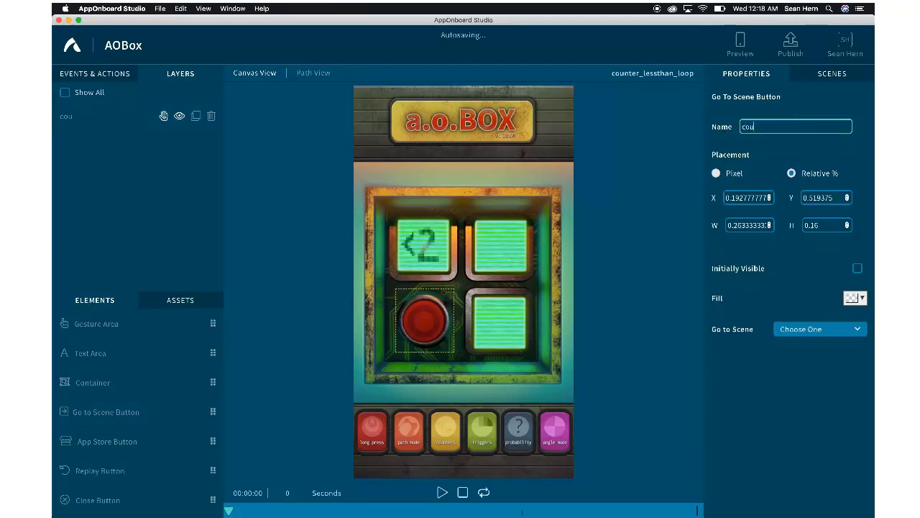
type("nter_increase_button")
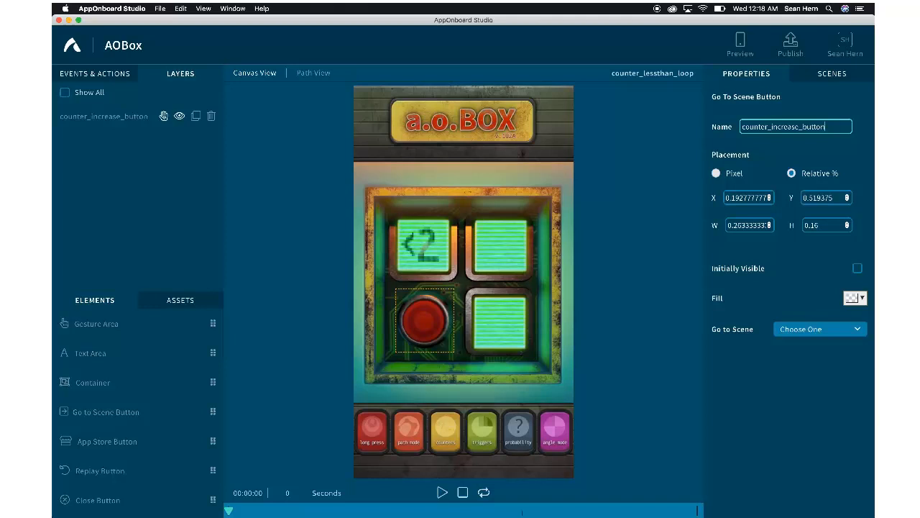
left_click(811, 331)
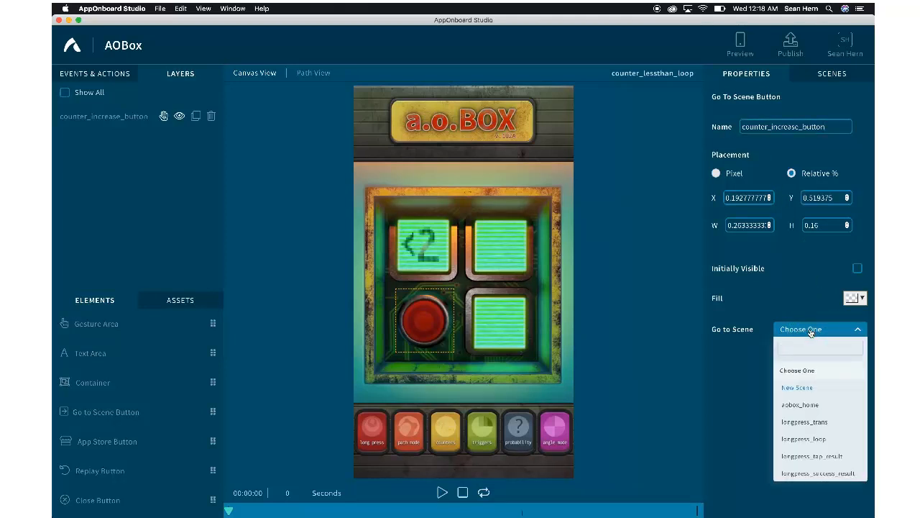
type("counter")
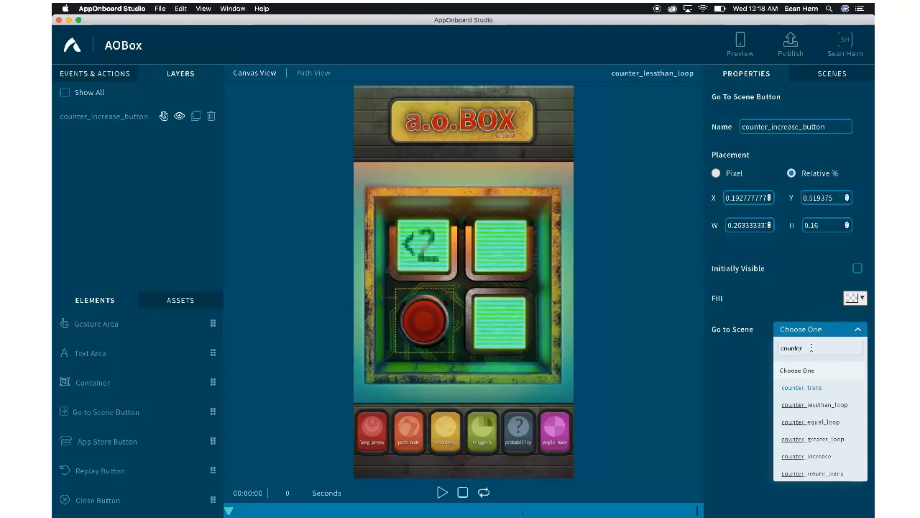
left_click(810, 459)
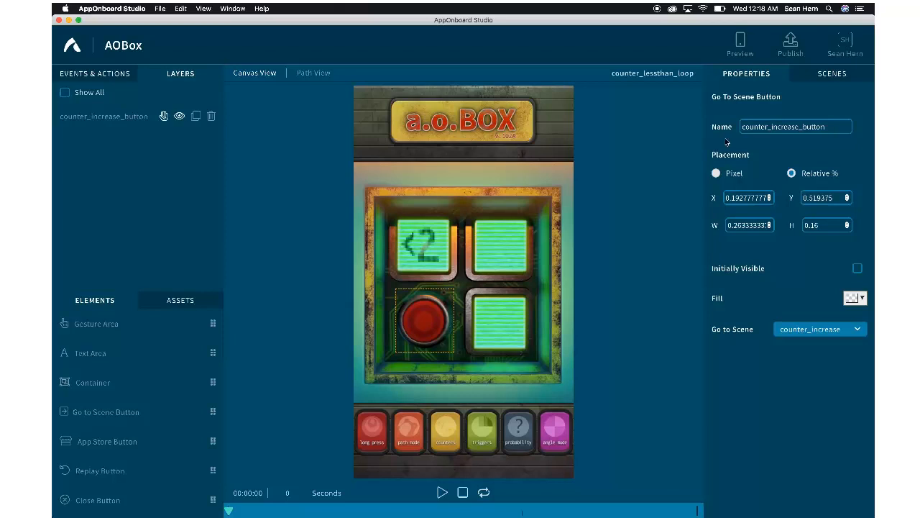
Show all layers and make counter_increase_button visible in the counter_equal_loop and counter_greater_loop scenes.
left_click(819, 77)
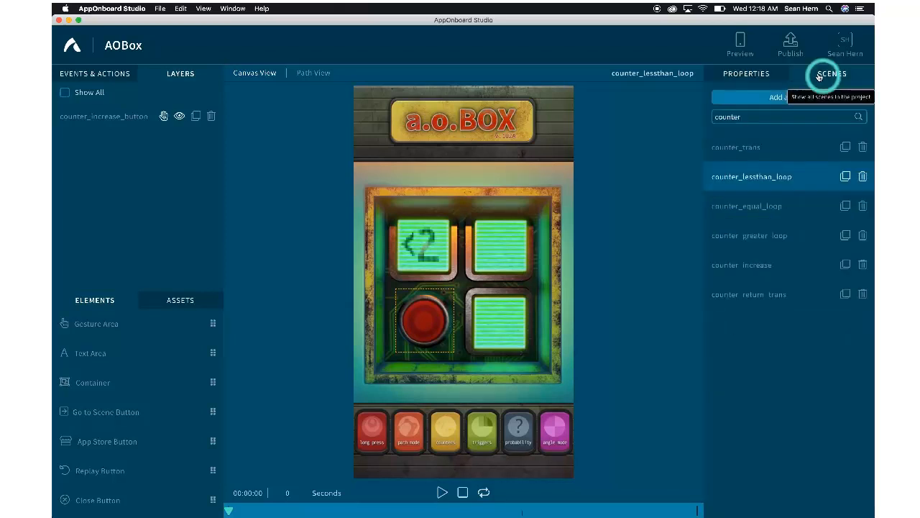
left_click(762, 207)
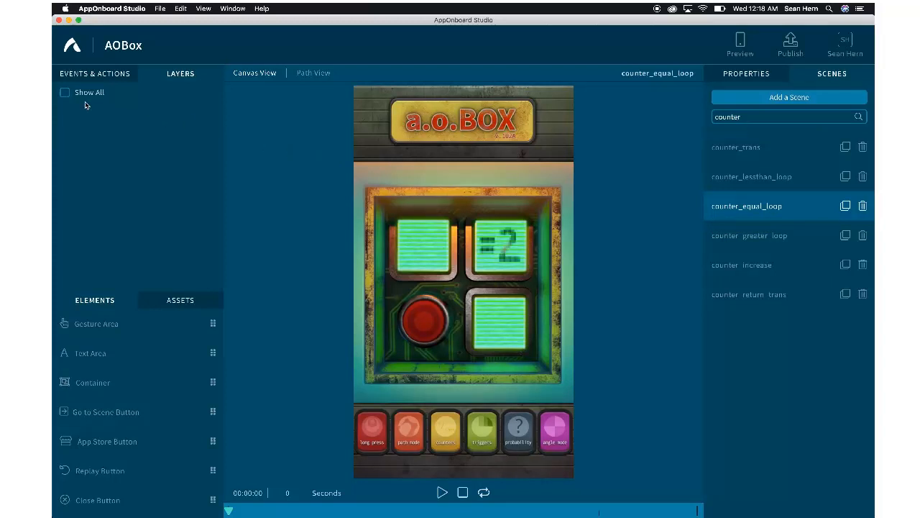
left_click(65, 92)
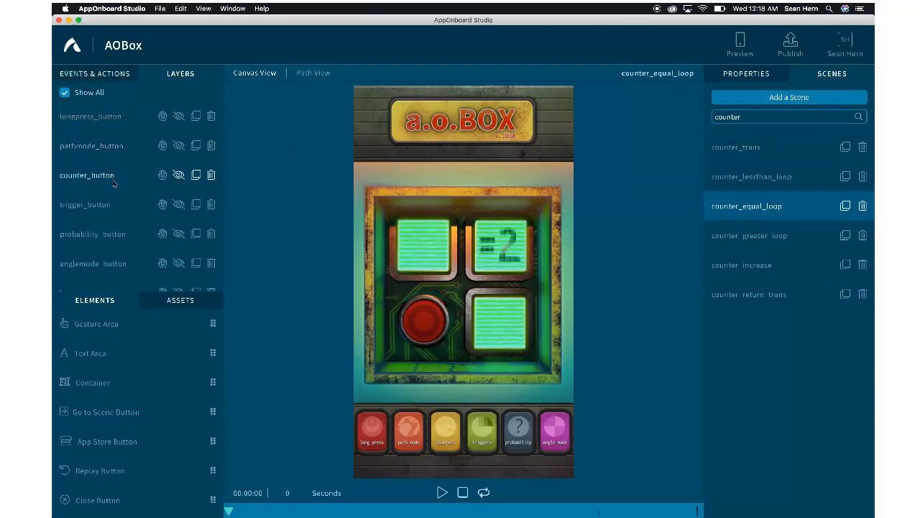
scroll(120, 212, "down", 3)
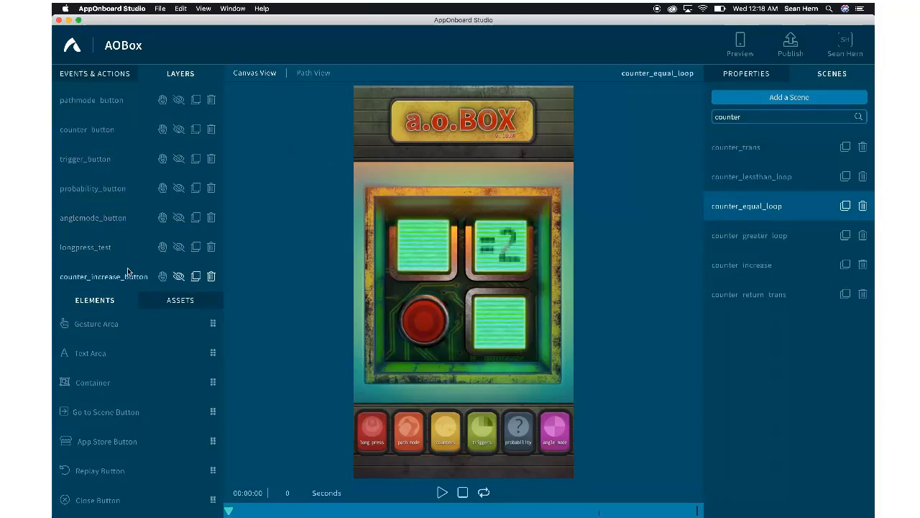
left_click(179, 276)
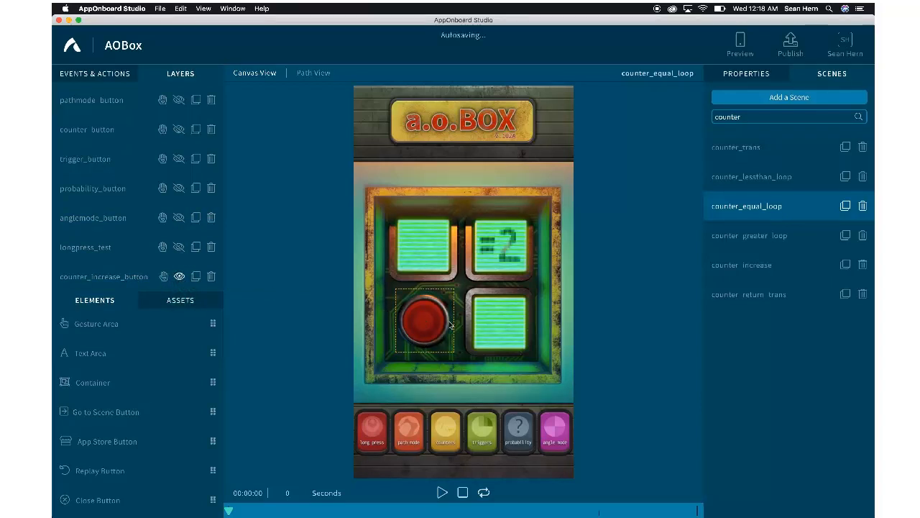
left_click(732, 238)
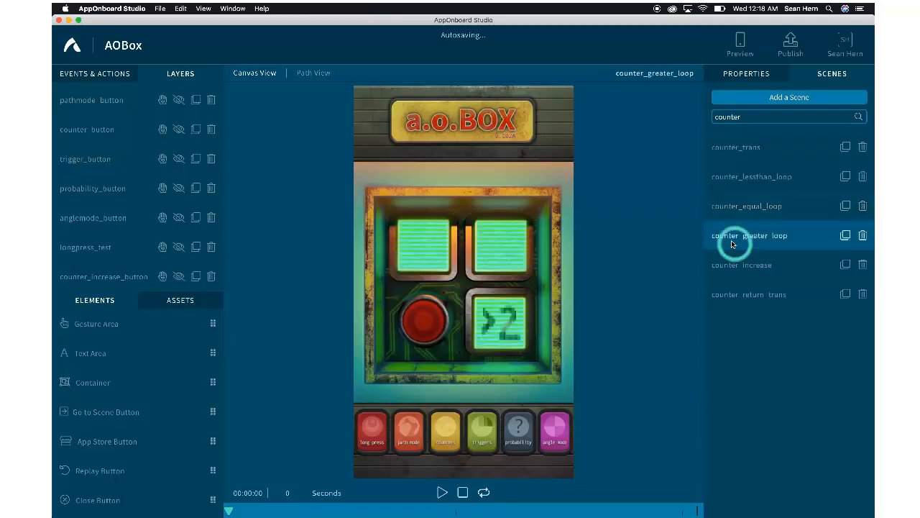
left_click(179, 277)
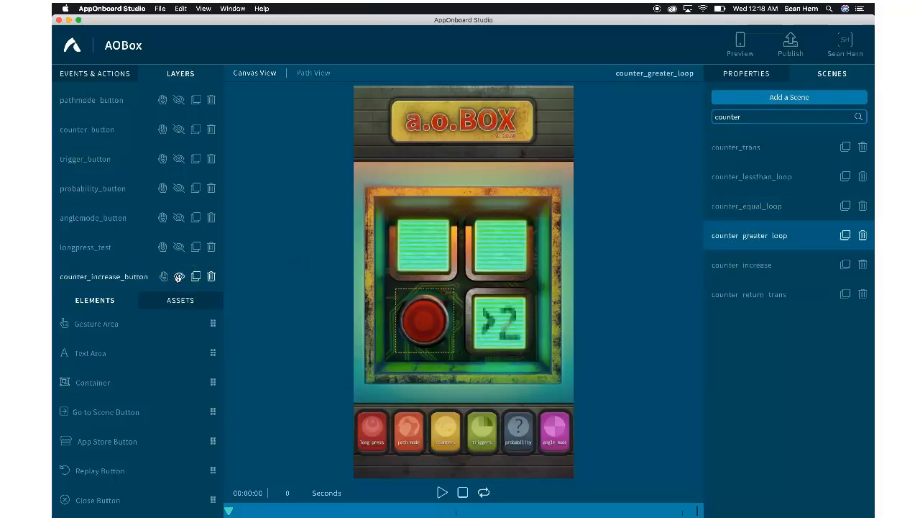
Set the counter_increase scene as Logic Only, accepting the removal of its elements and assets.
left_click(725, 268)
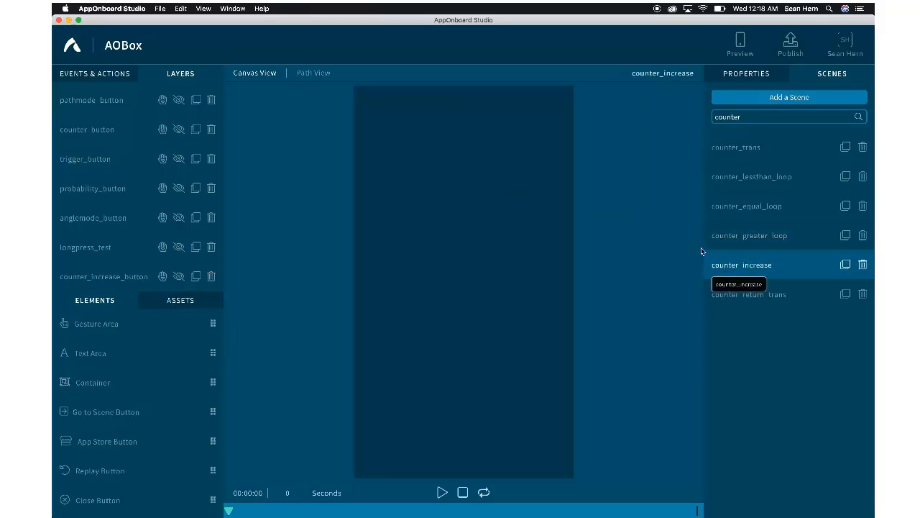
left_click(120, 74)
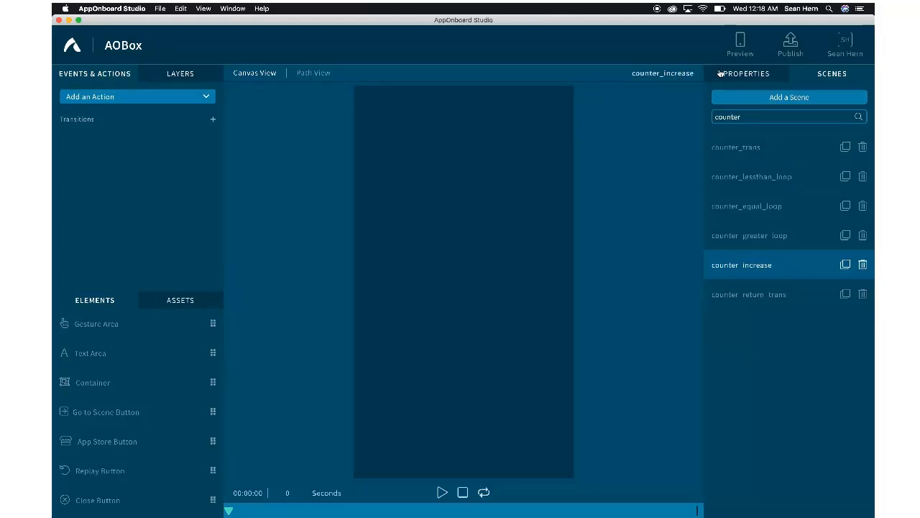
left_click(721, 73)
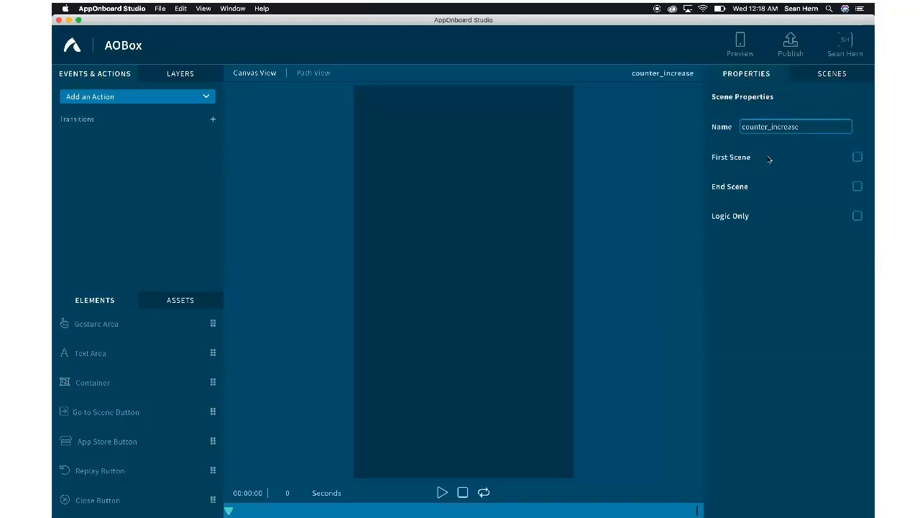
left_click(857, 220)
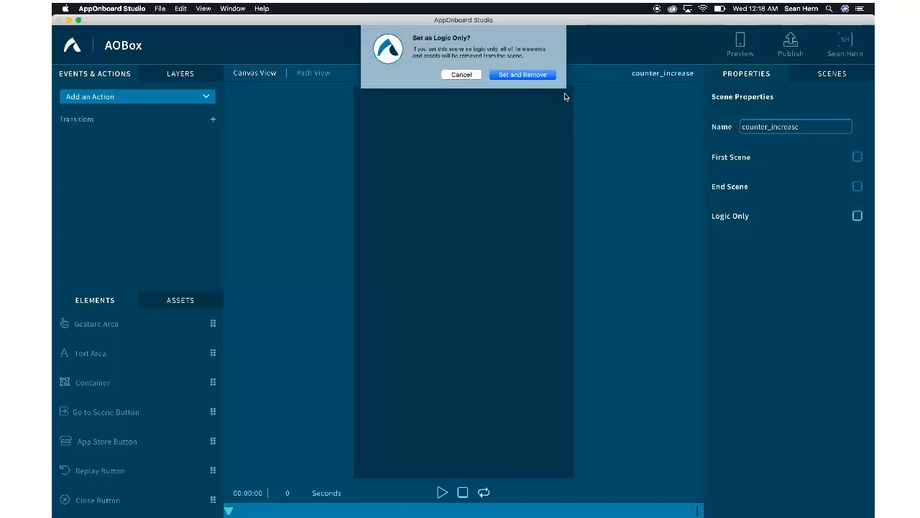
left_click(546, 76)
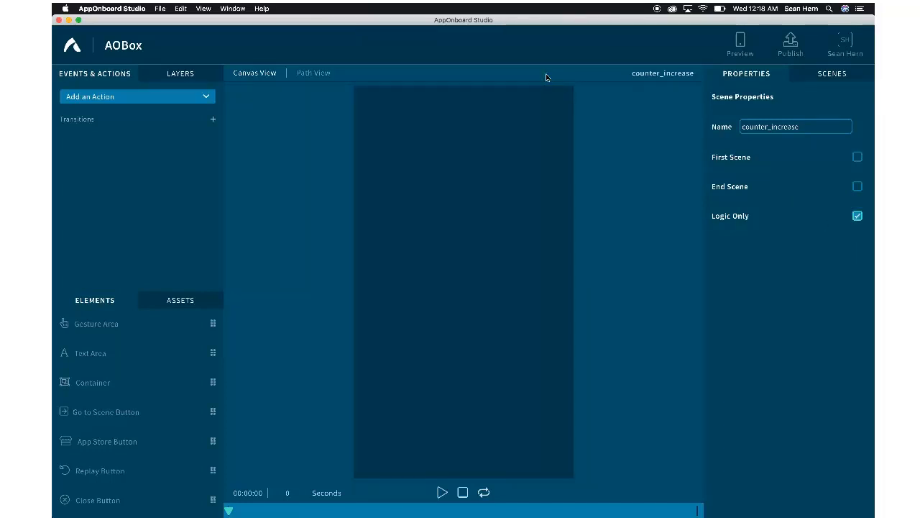
Add an Add Value to Counter action to the counter_increase scene that adds 1 to counter_mode.
left_click(181, 99)
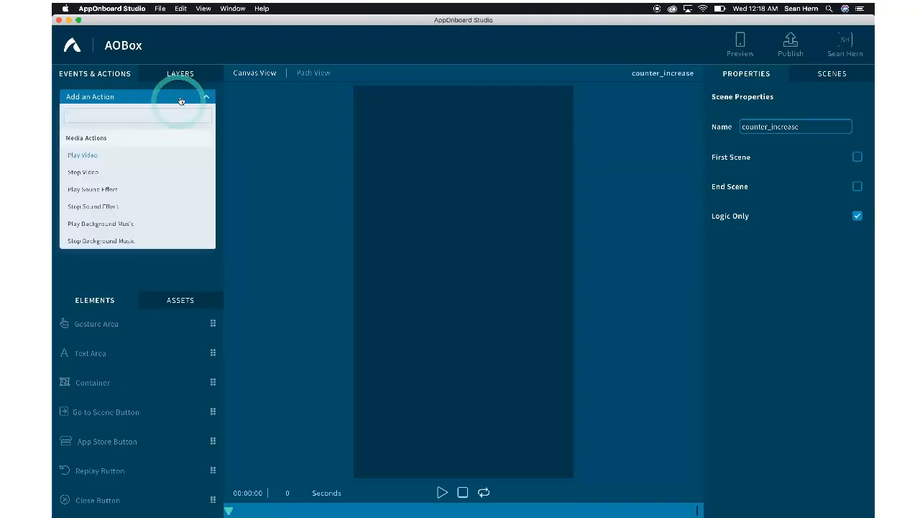
scroll(115, 222, "down", 3)
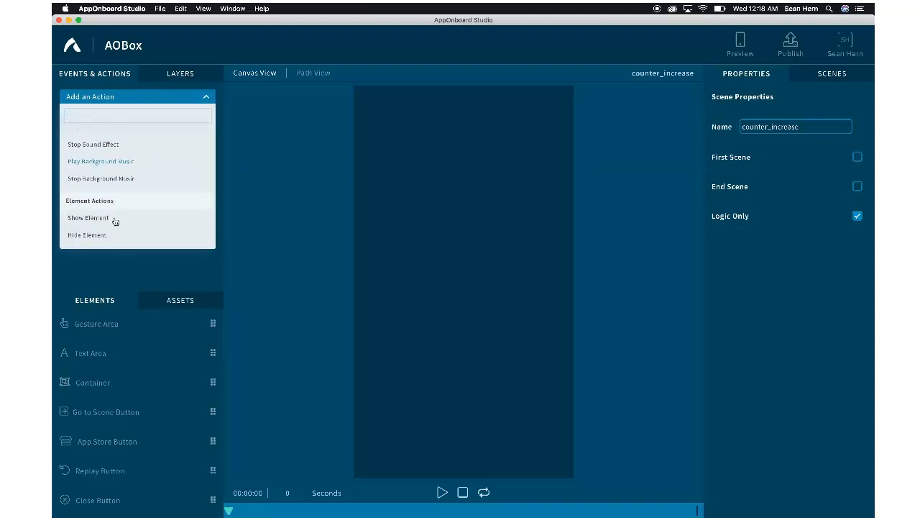
scroll(115, 220, "down", 4)
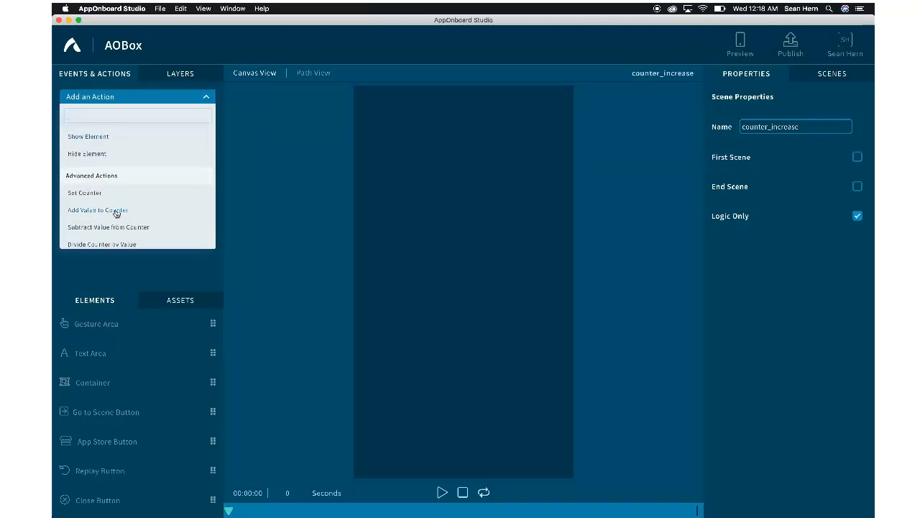
left_click(117, 211)
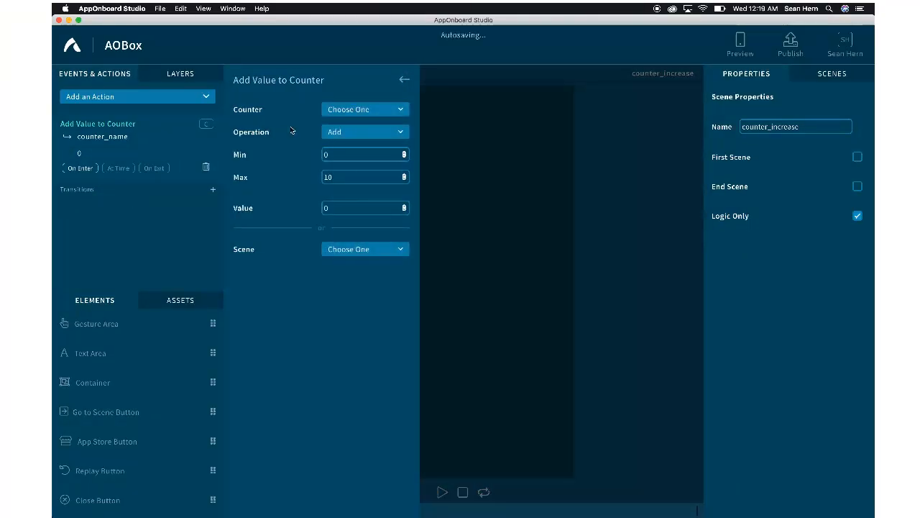
left_click(339, 116)
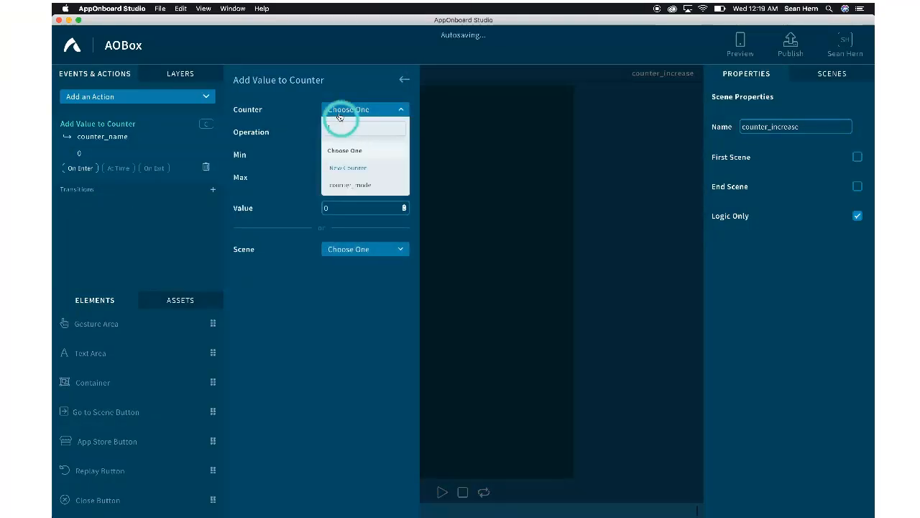
left_click(359, 189)
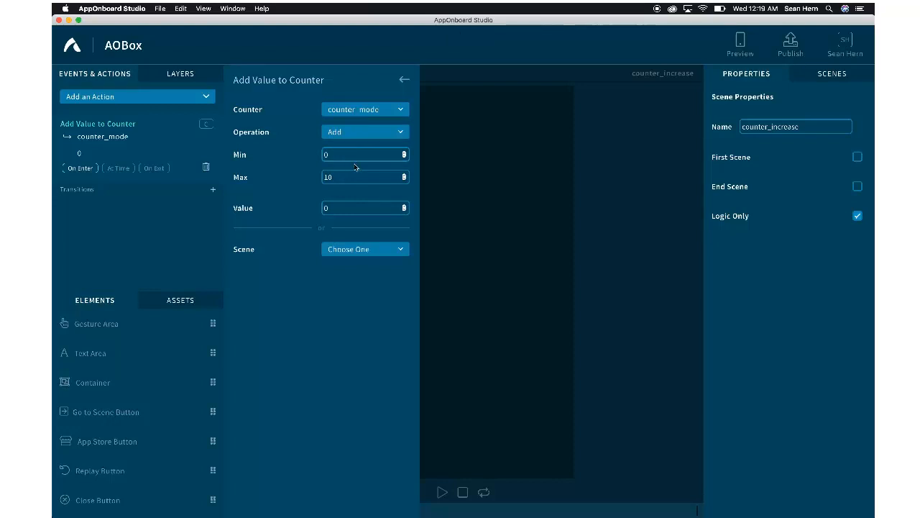
left_click(321, 209)
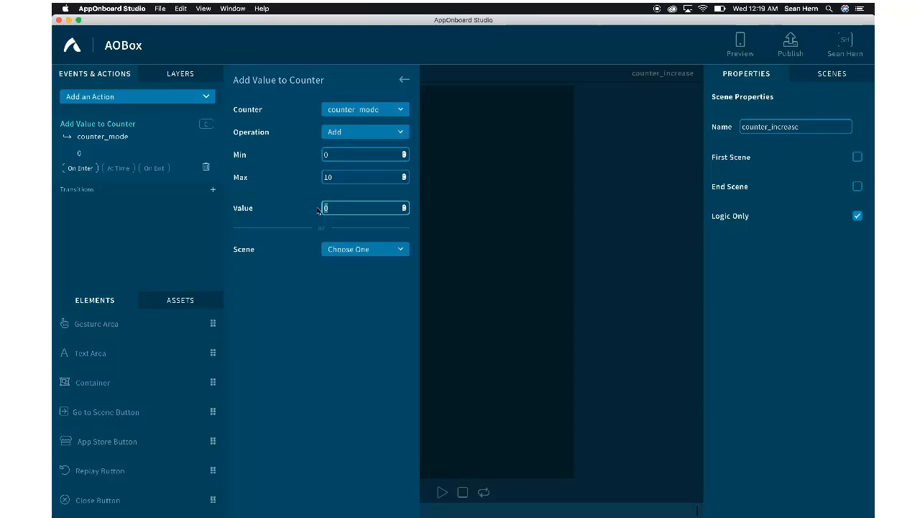
left_click(317, 209)
type("1")
left_click(404, 82)
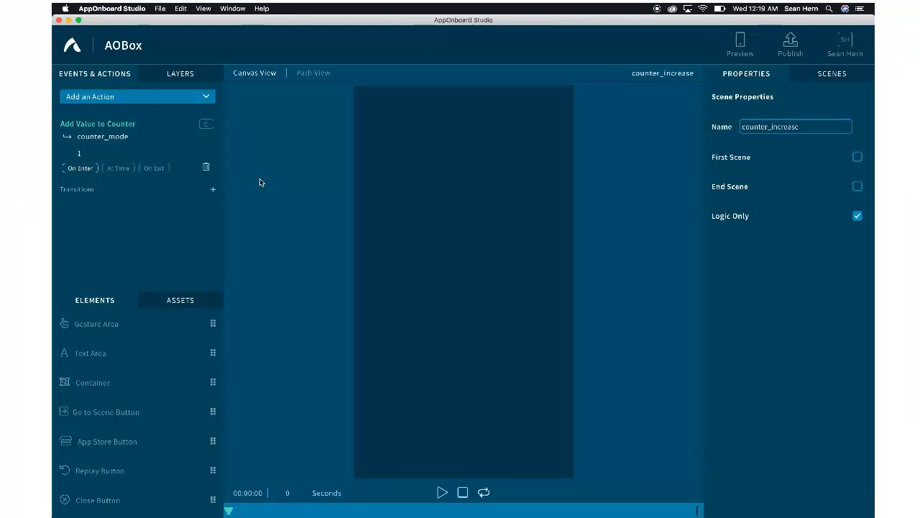
Add a transition from the counter_increase scene that moves to counter_lessthan_loop.
left_click(212, 190)
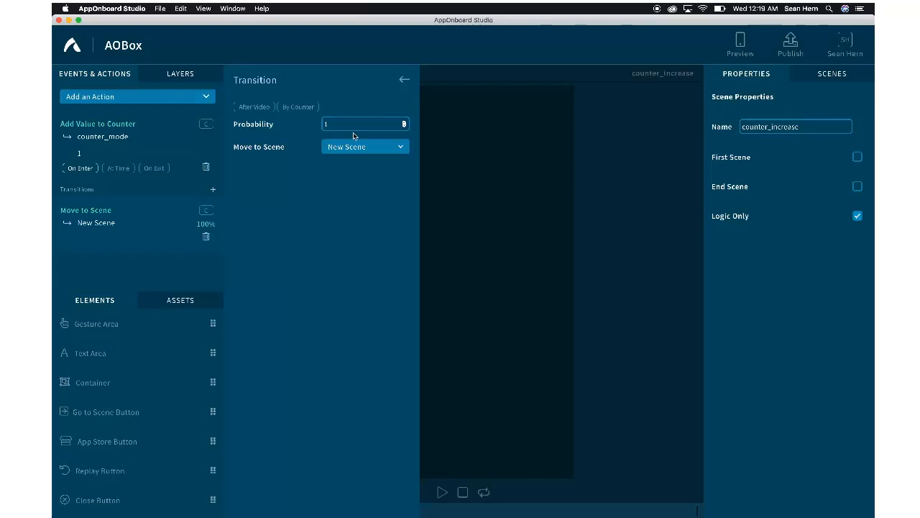
left_click(349, 151)
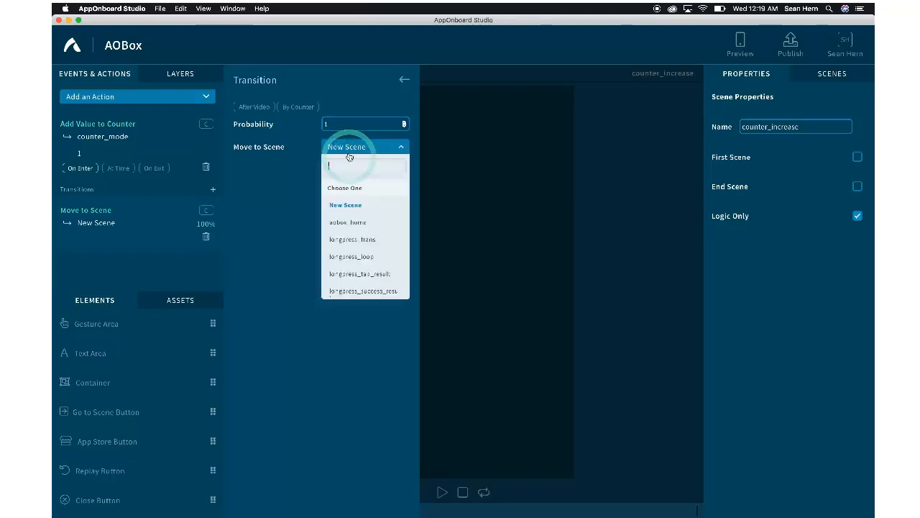
type("ciun")
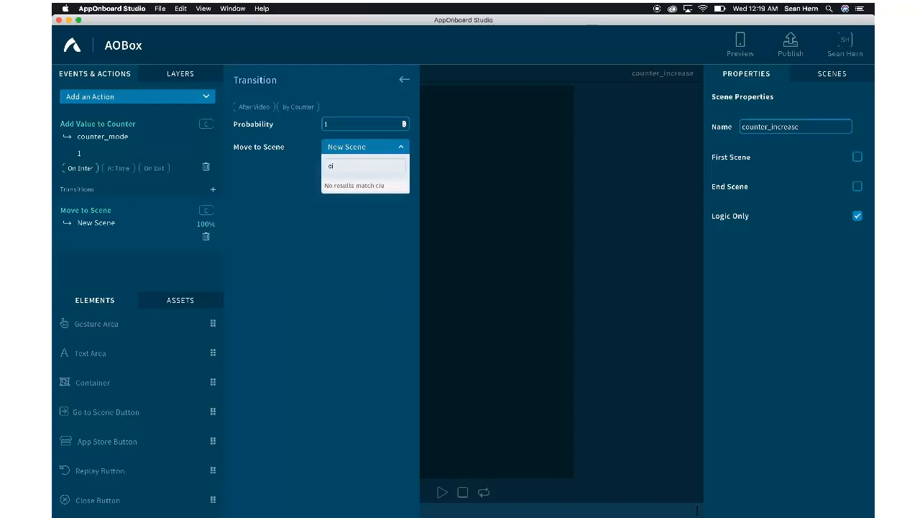
key("BackSpace")
type("ou")
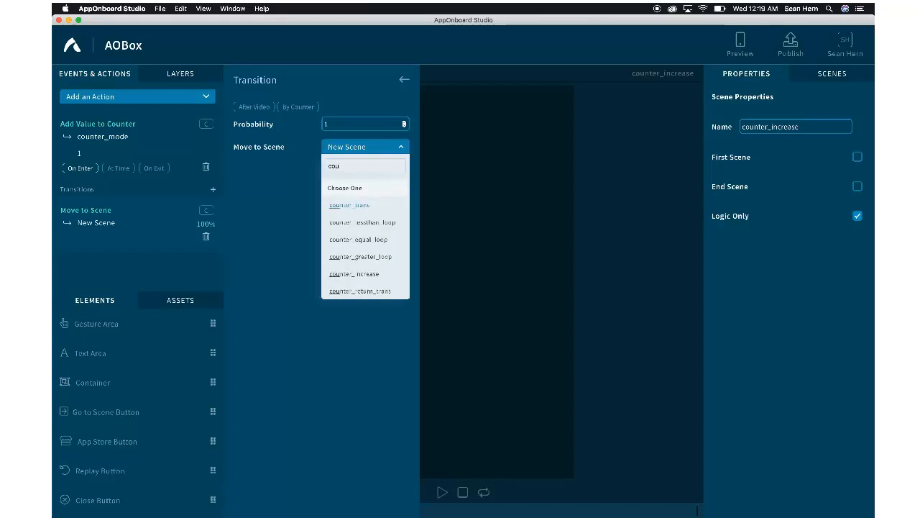
left_click(361, 223)
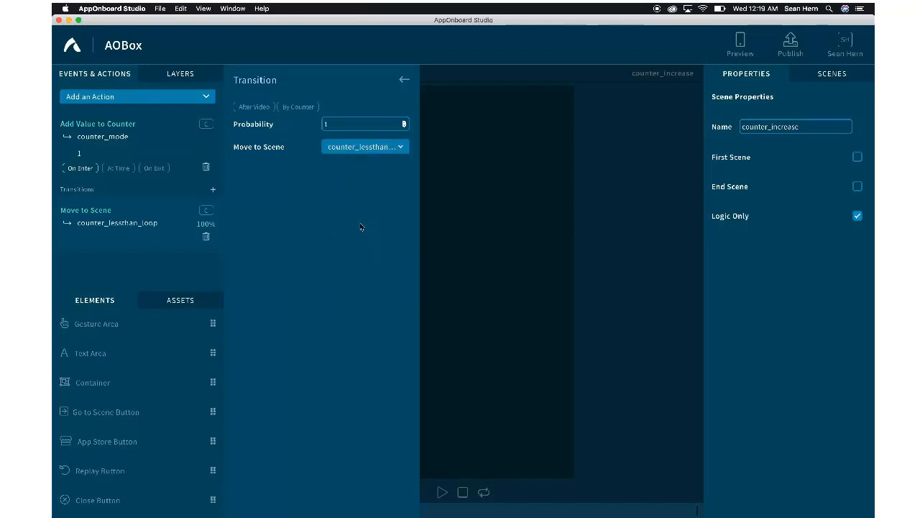
Give the counter_lessthan_loop transition a counter conditional requiring counter_mode to be Counter Less Than 2.
left_click(205, 211)
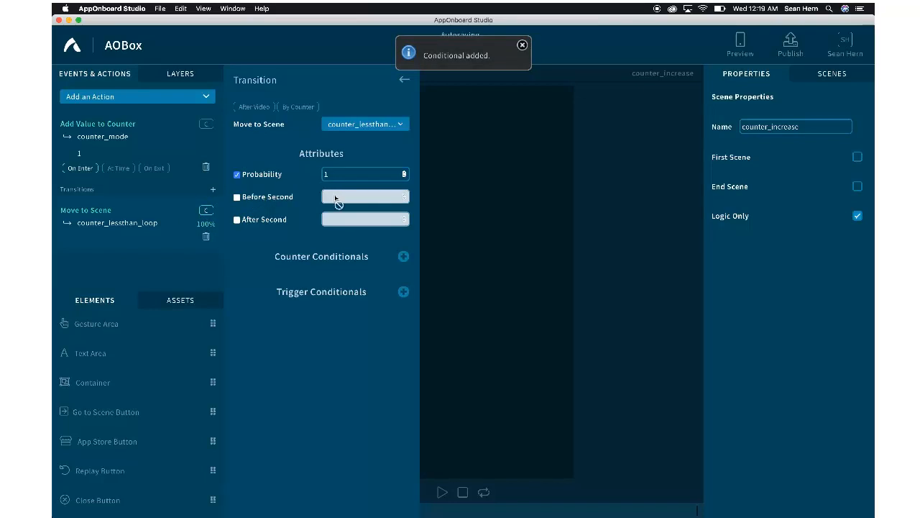
left_click(403, 257)
left_click(385, 292)
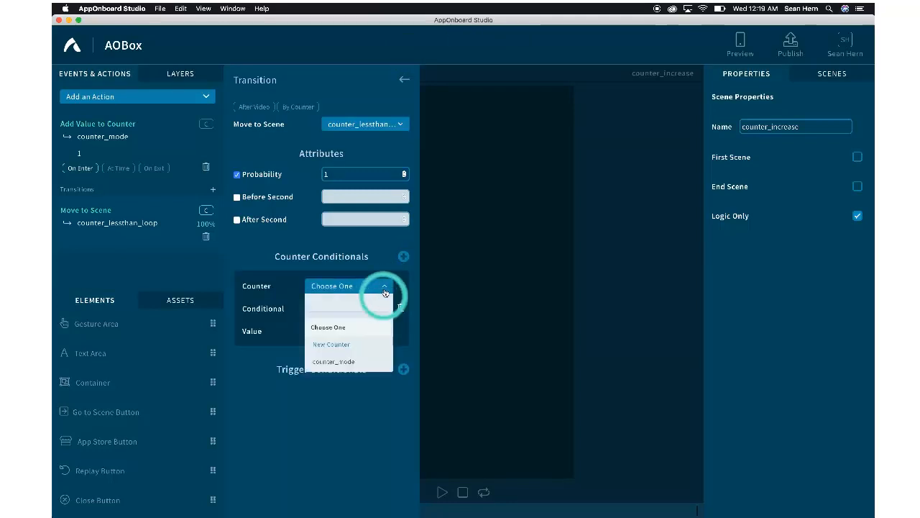
left_click(348, 361)
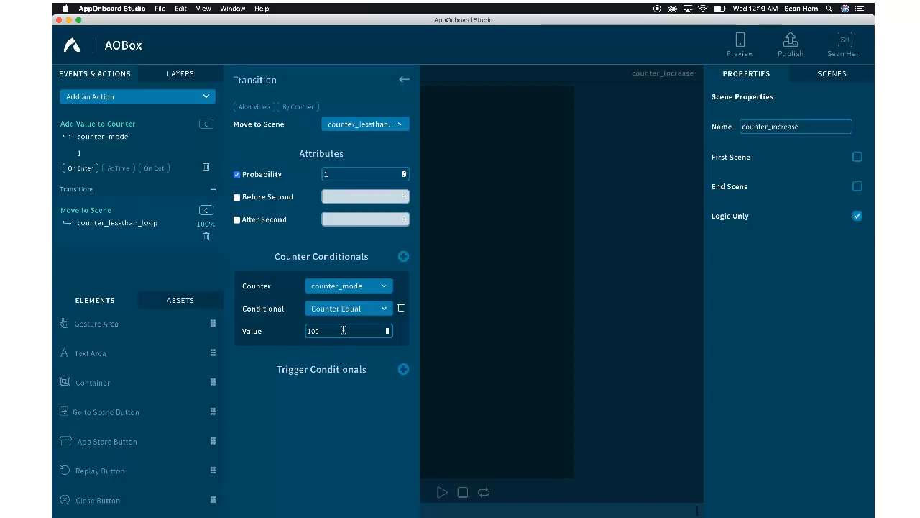
left_click(353, 309)
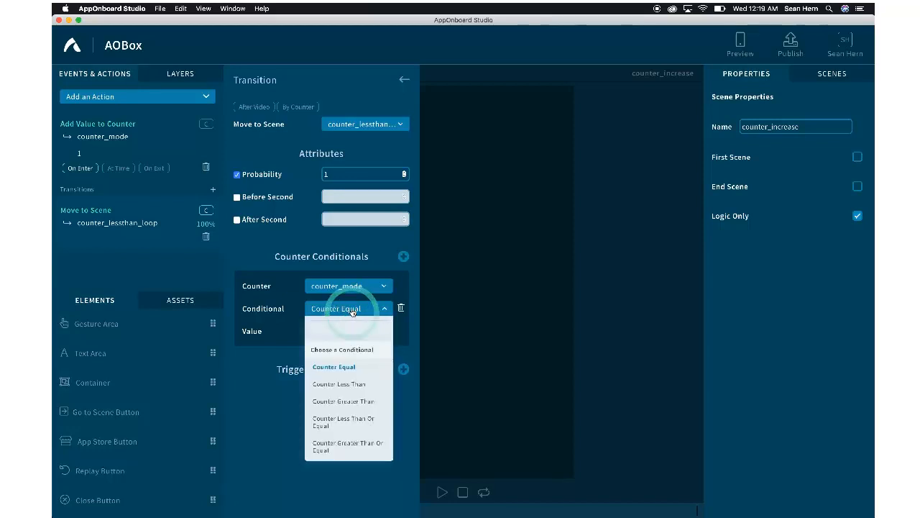
left_click(350, 386)
double_click(345, 329)
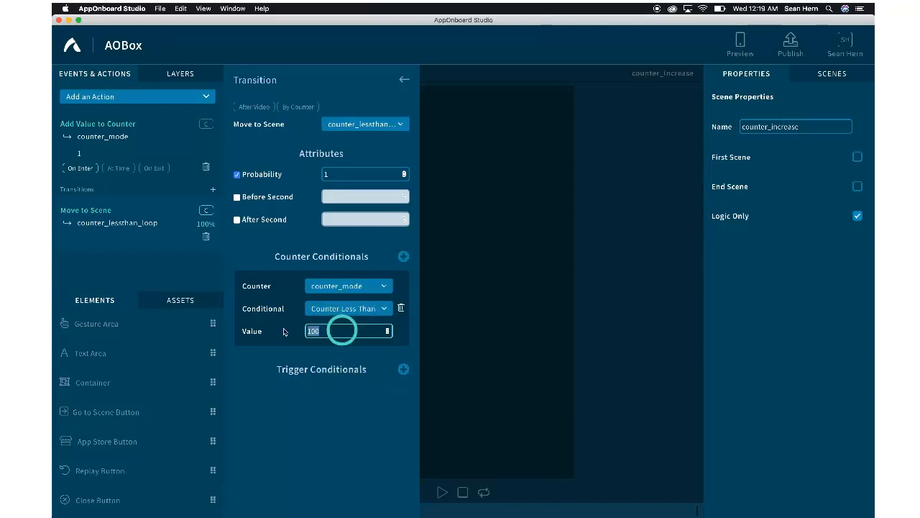
type("2")
left_click(405, 80)
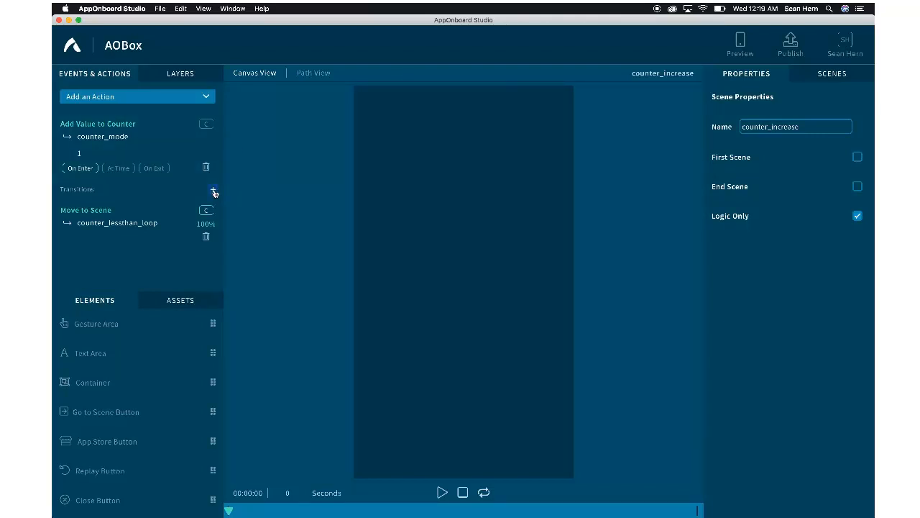
Add a second transition to the counter_increase scene that moves to counter_equal_loop.
left_click(212, 190)
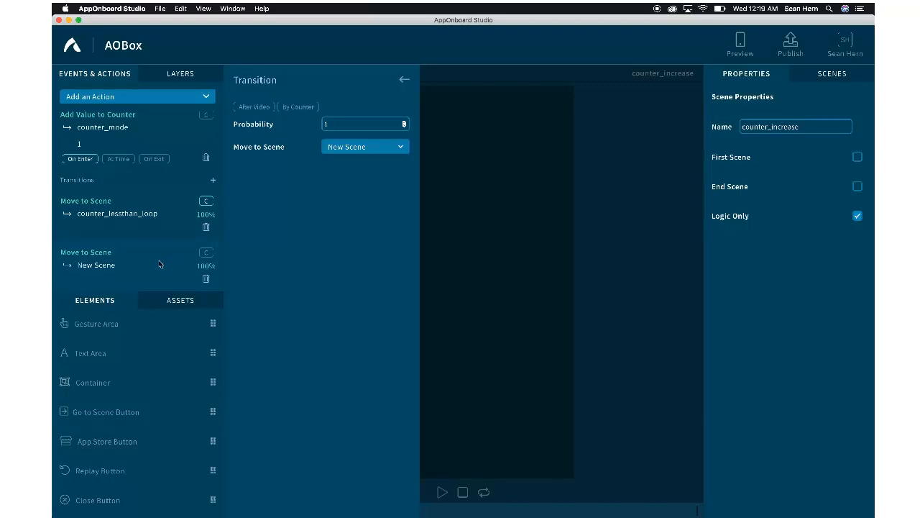
left_click(343, 151)
type("counter")
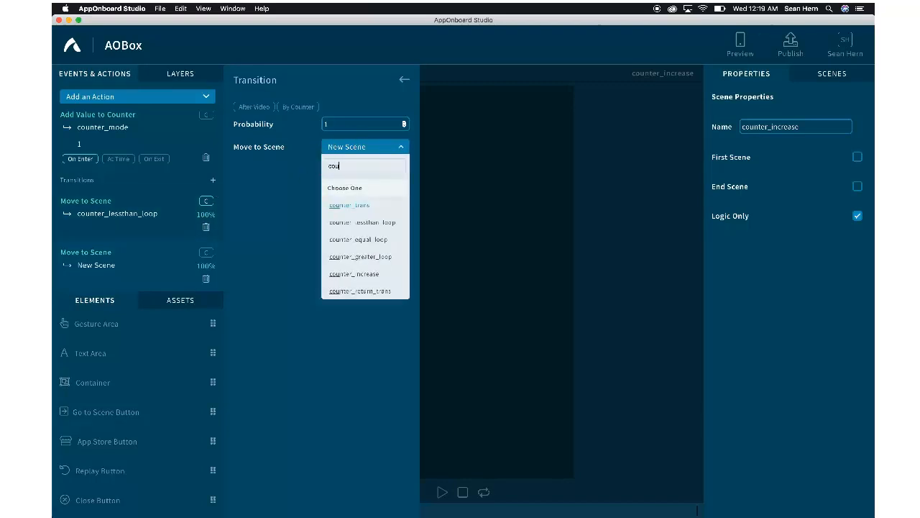
left_click(370, 245)
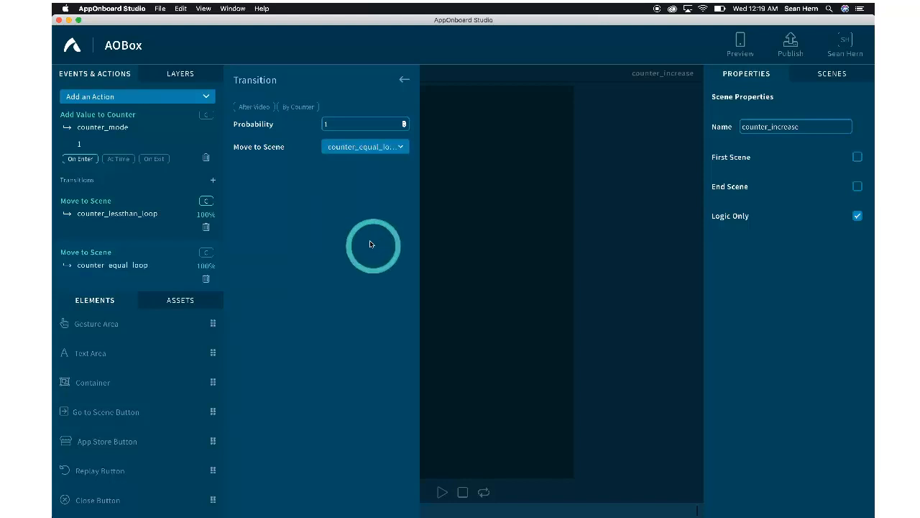
Give the counter_equal_loop transition a counter conditional requiring counter_mode to be Counter Equal with value 2.
left_click(208, 254)
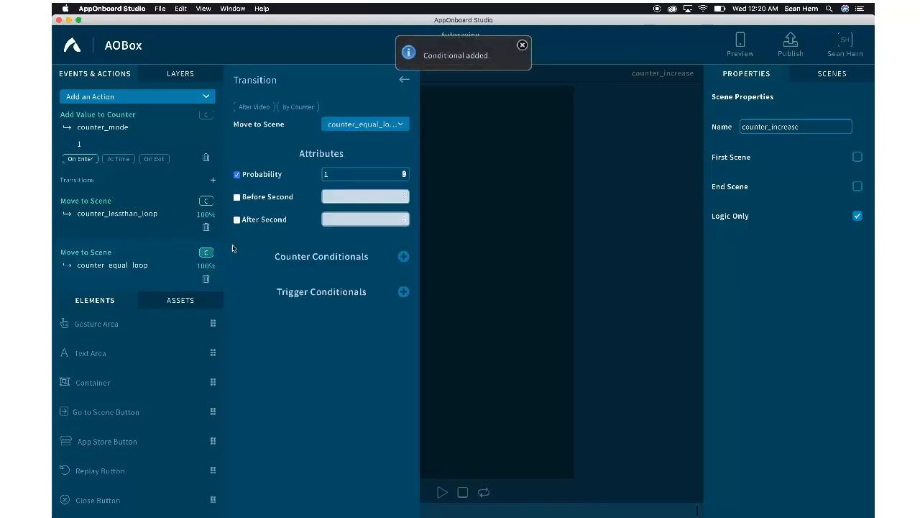
left_click(402, 258)
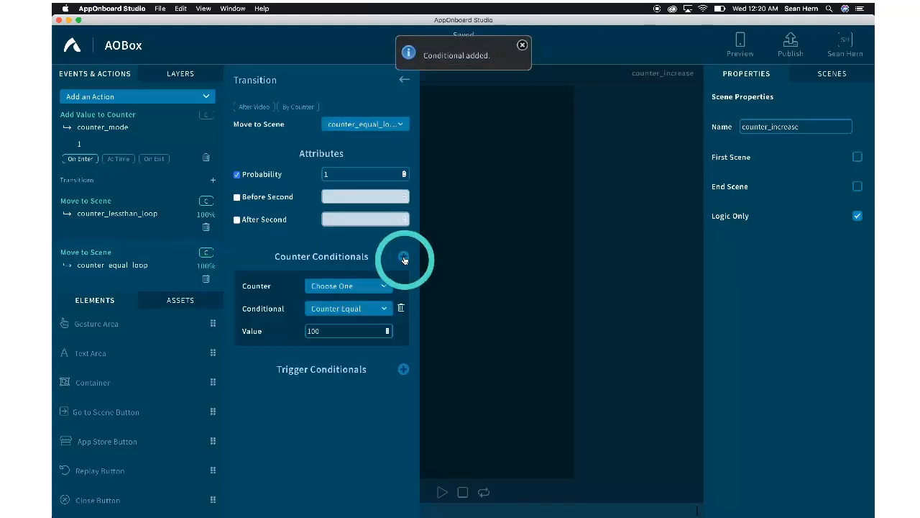
left_click(361, 290)
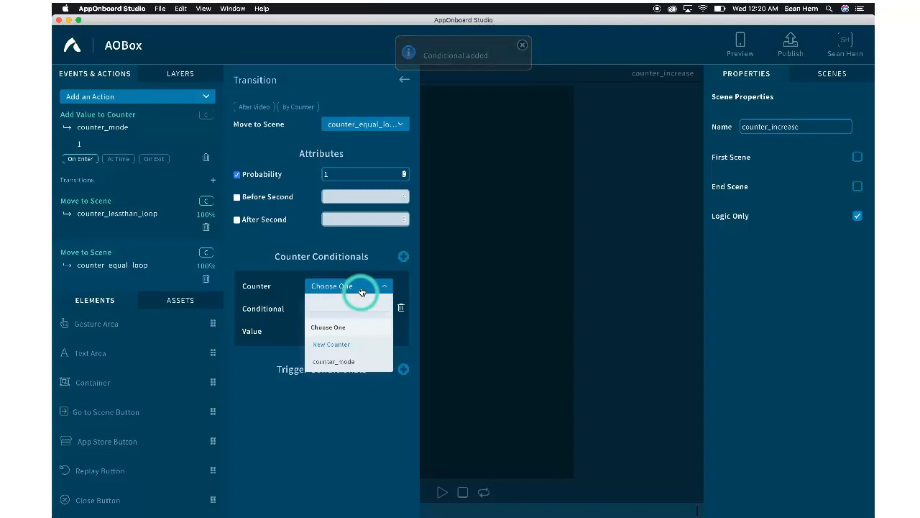
left_click(341, 365)
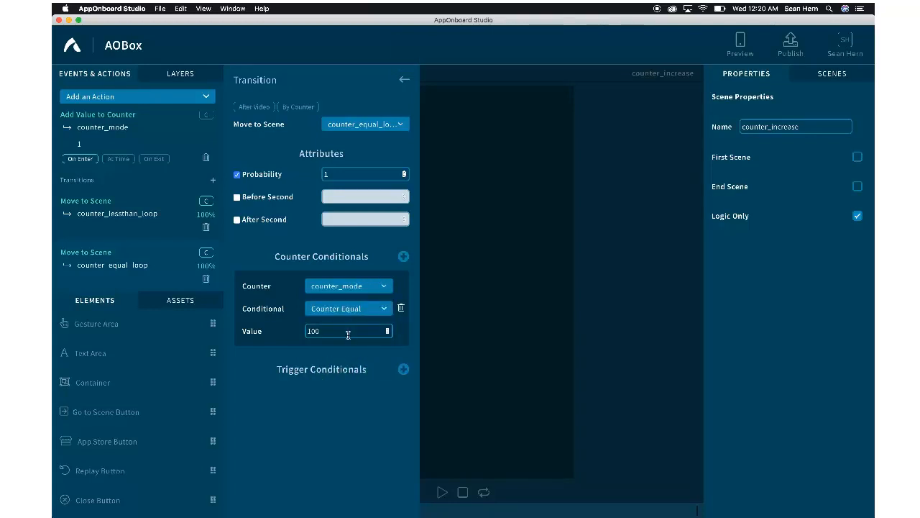
double_click(346, 331)
type("2")
left_click(404, 80)
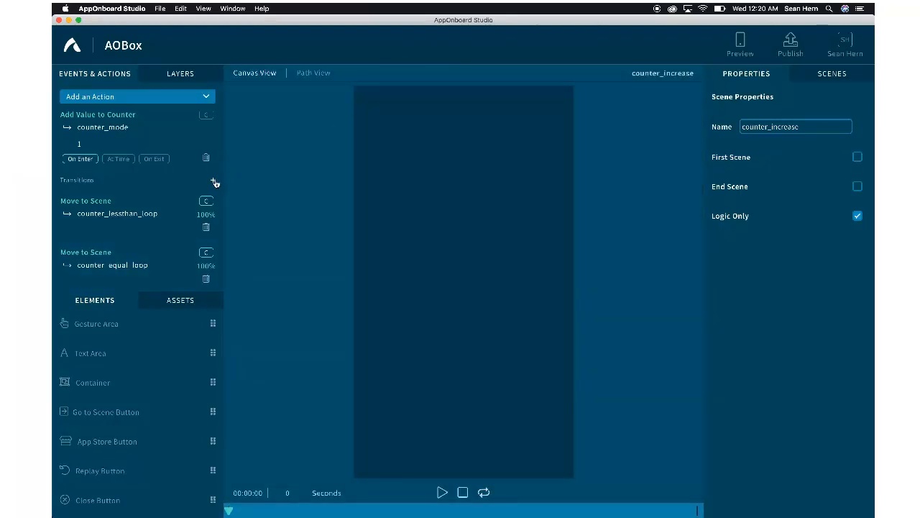
Add a third transition to the counter_increase scene that moves to counter_greater_loop.
left_click(212, 181)
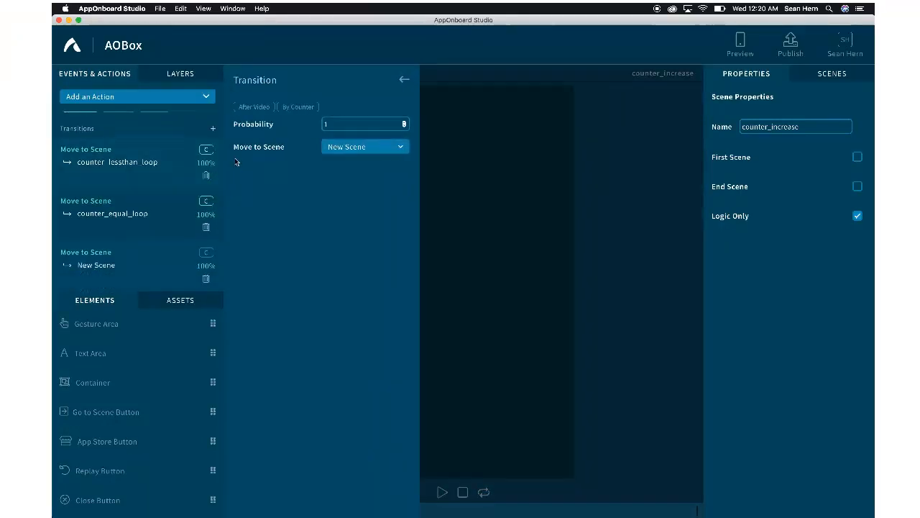
left_click(336, 151)
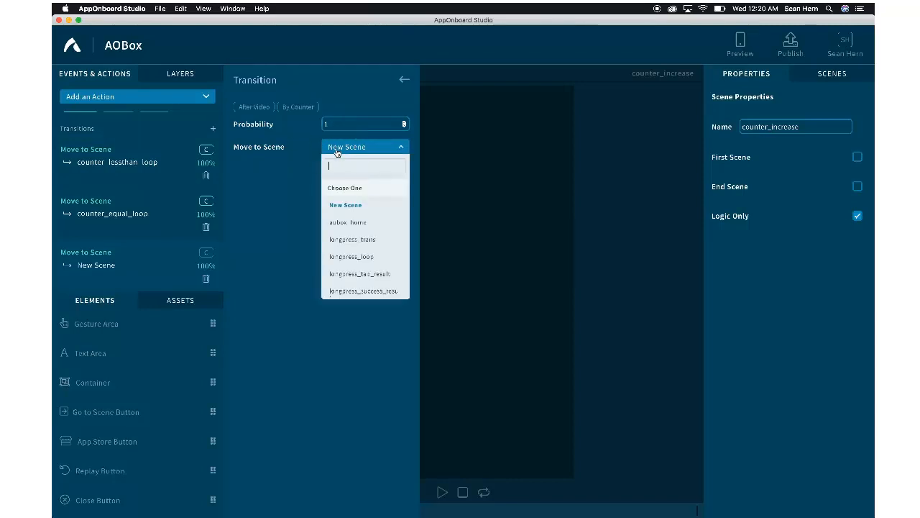
type("counter")
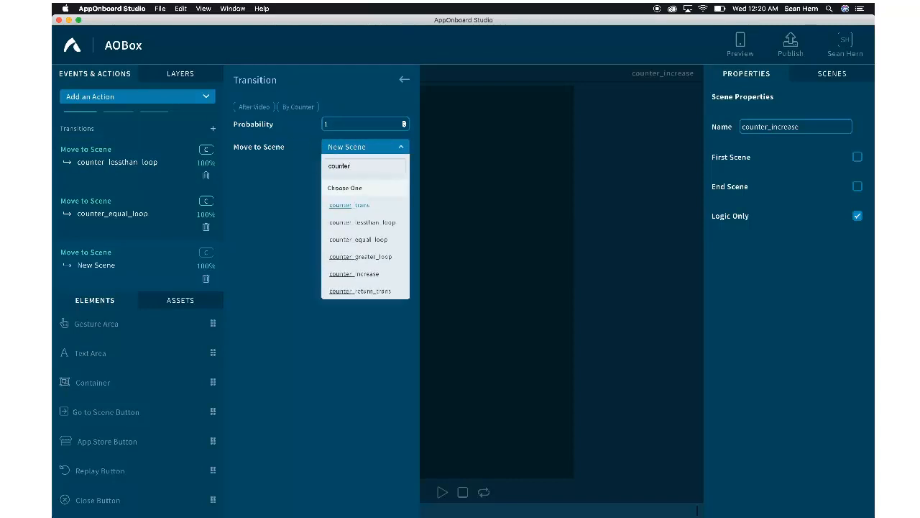
left_click(366, 258)
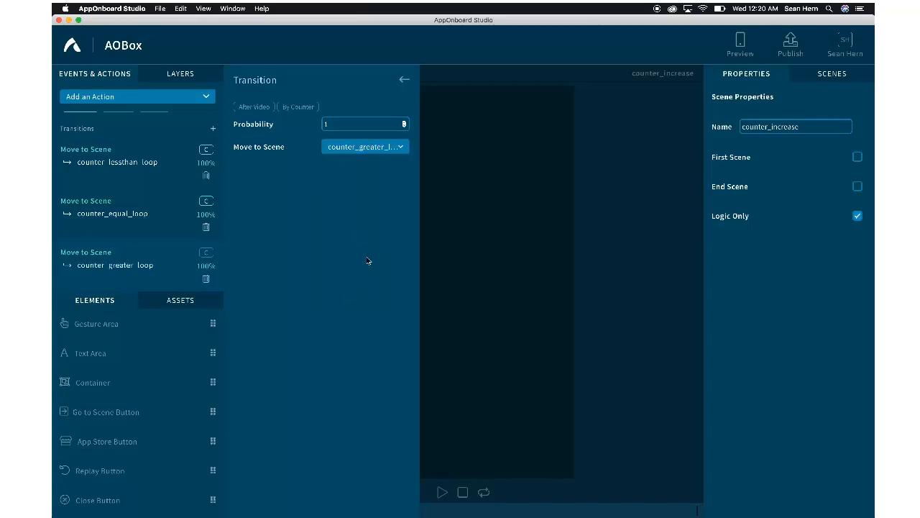
Give the counter_greater_loop transition a counter conditional set to Counter Greater Than with value 2.
left_click(207, 254)
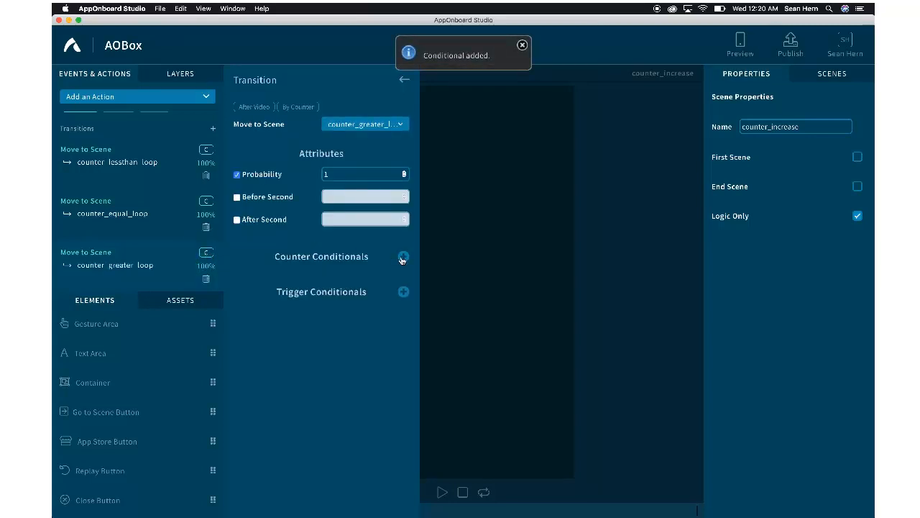
left_click(402, 257)
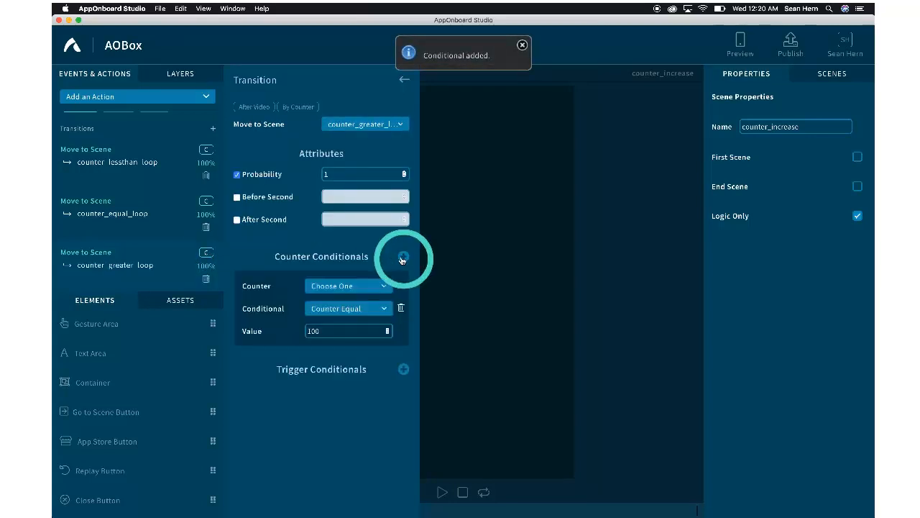
left_click(371, 311)
left_click(356, 405)
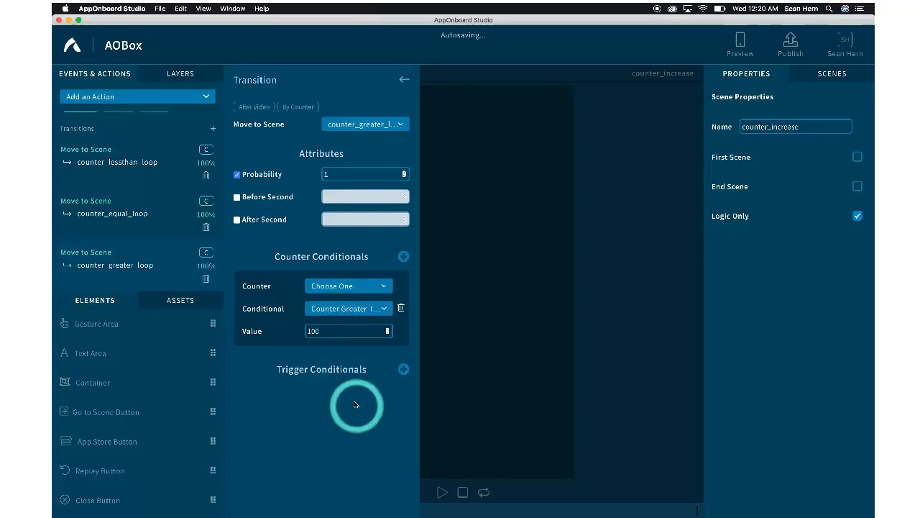
double_click(333, 331)
type("2")
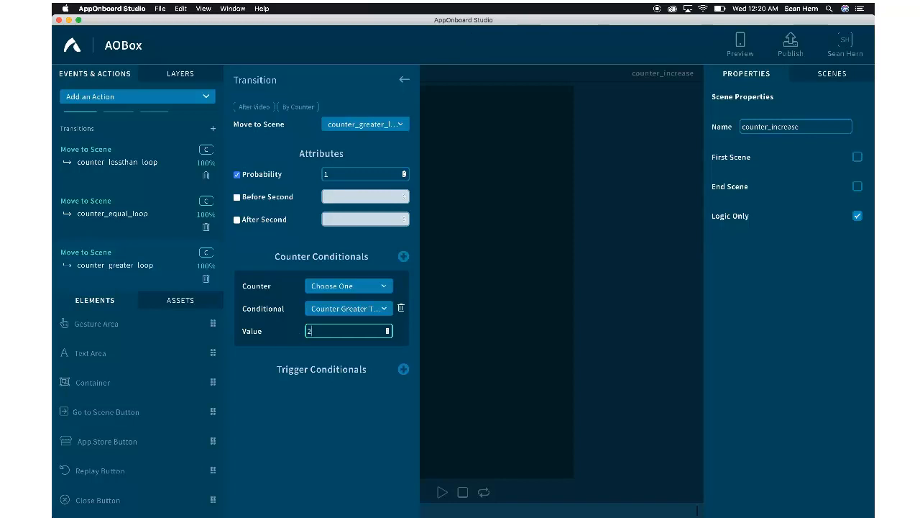
left_click(403, 77)
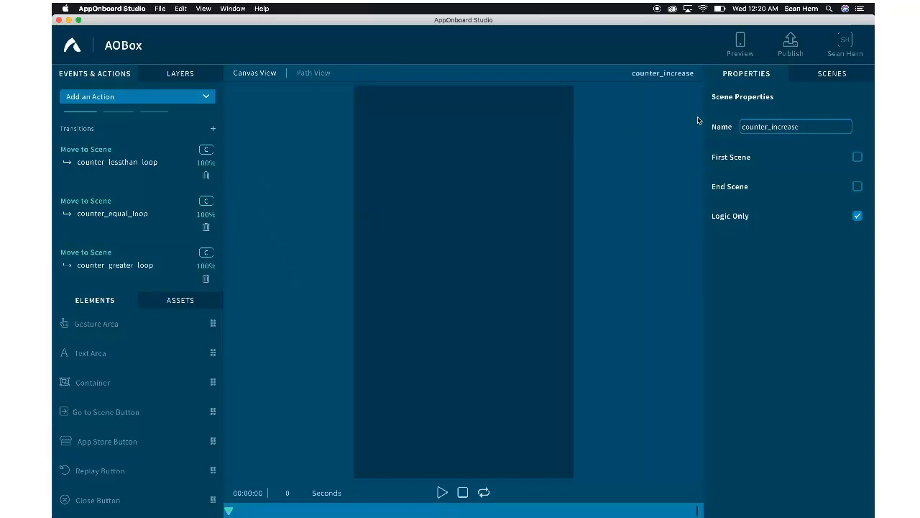
Add a transition to the counter_return_trans scene that moves to aobox_home after the counter_return_trans video.
left_click(847, 74)
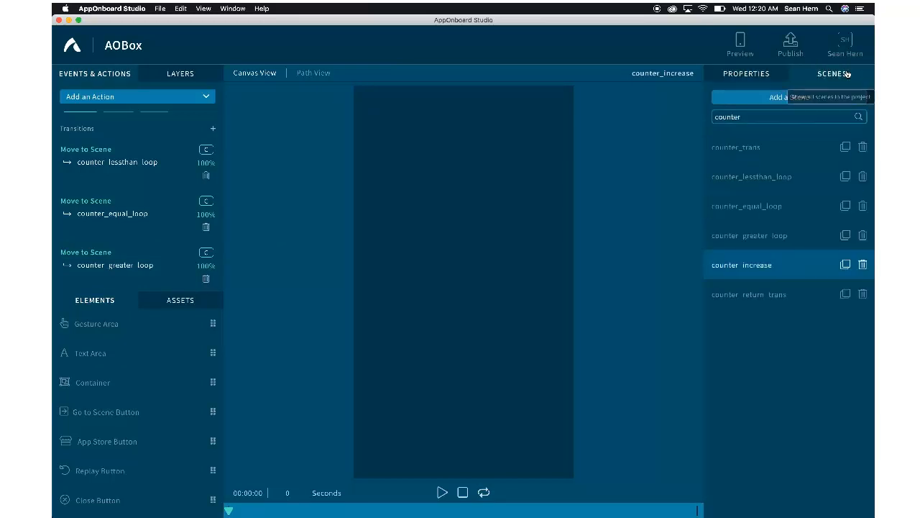
left_click(749, 235)
left_click(764, 297)
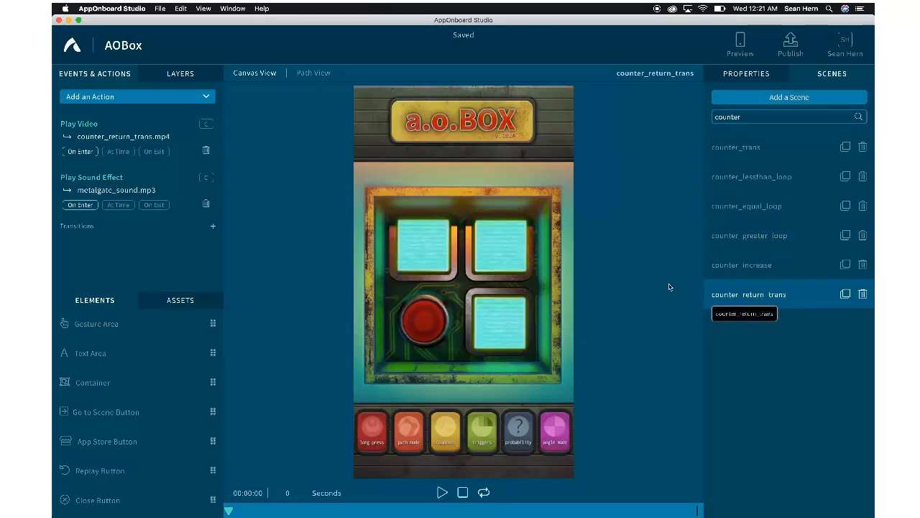
left_click(212, 227)
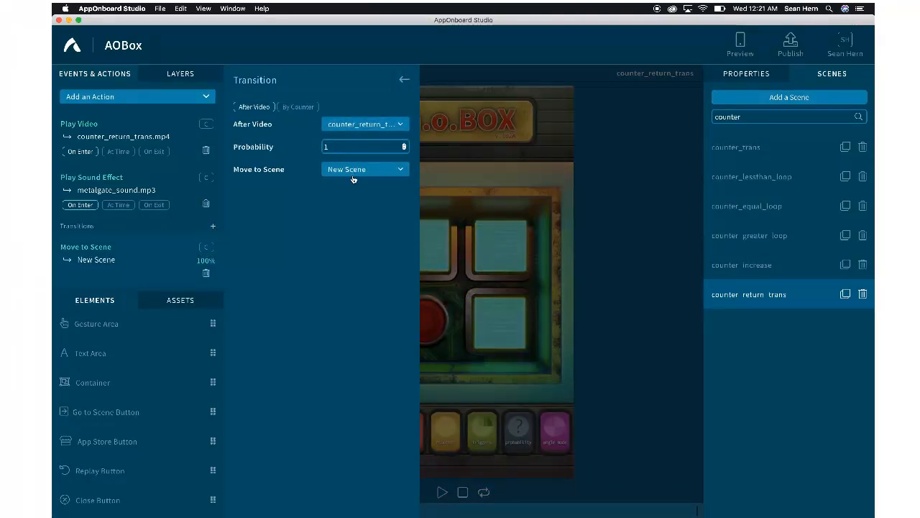
left_click(353, 178)
left_click(359, 246)
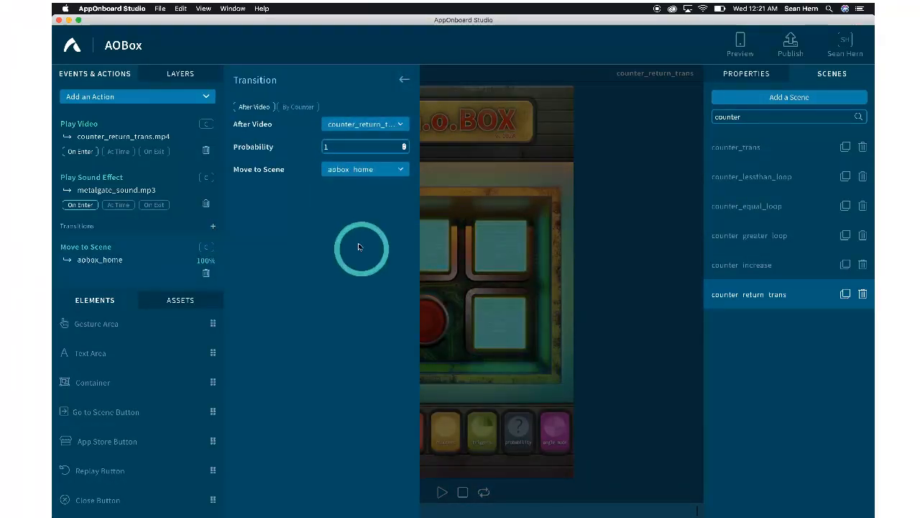
left_click(405, 82)
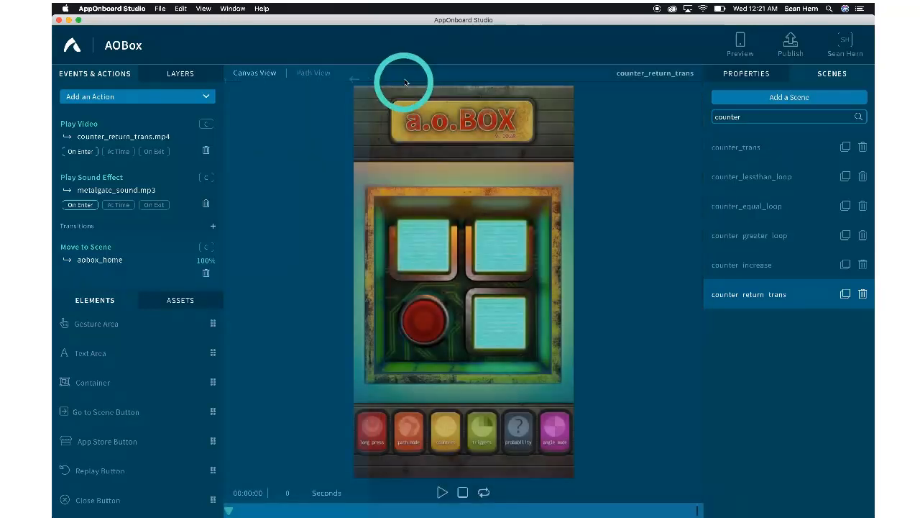